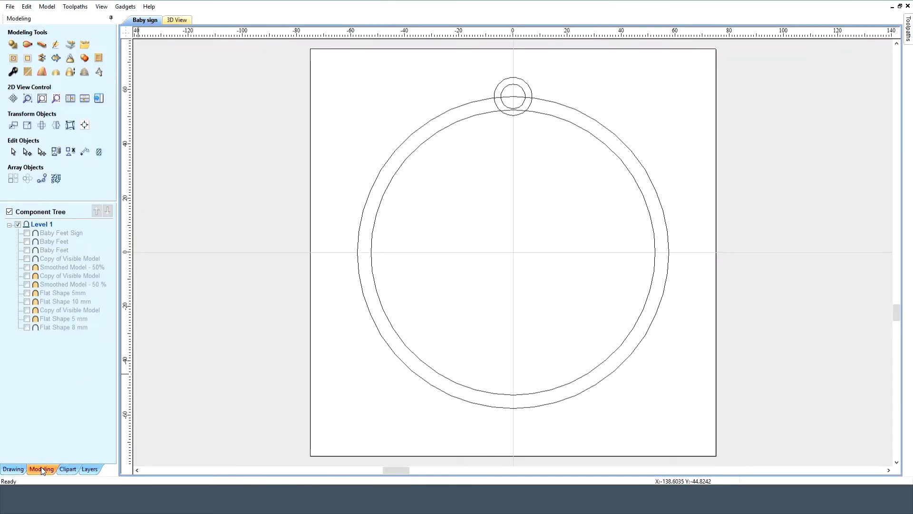
- Hide Layer 1 and show the cut vector component, text and boudary layers
{"action": "left_click", "coordinate": [90, 469]}
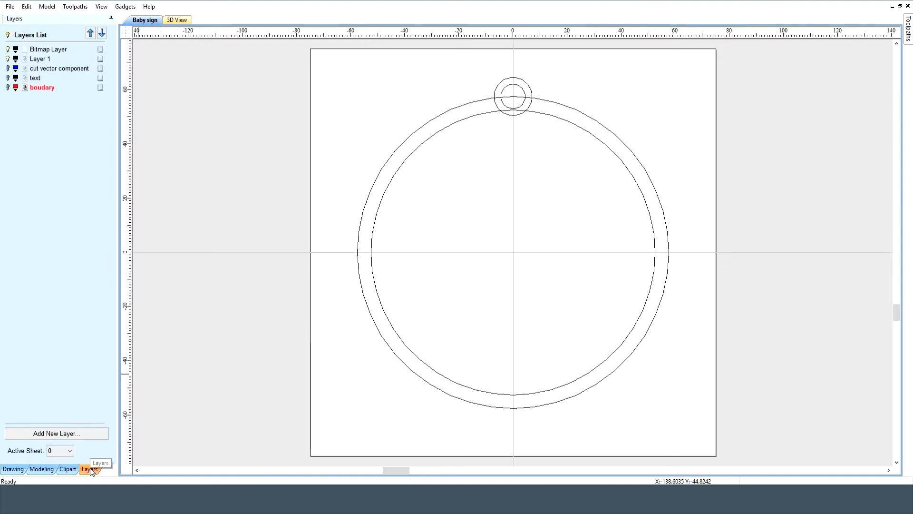
{"action": "left_click", "coordinate": [8, 59]}
{"action": "left_click", "coordinate": [8, 68]}
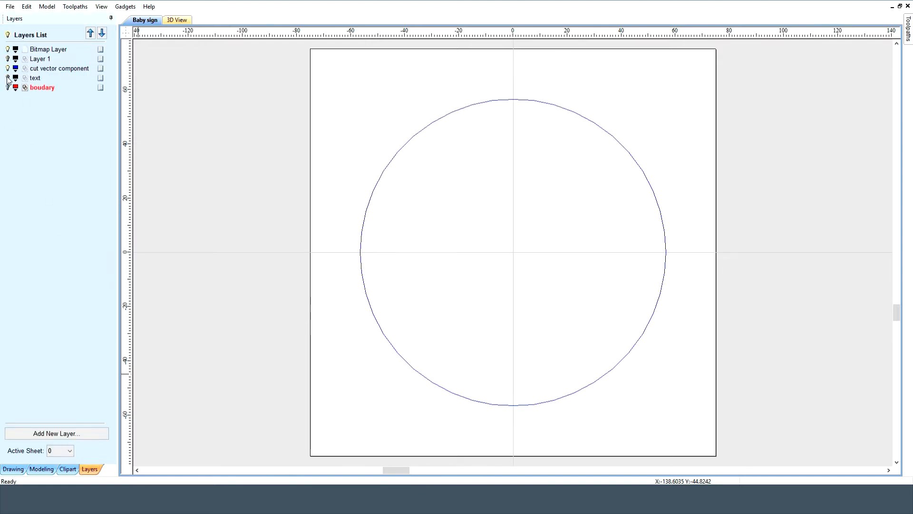
{"action": "left_click", "coordinate": [8, 78]}
{"action": "left_click", "coordinate": [8, 88]}
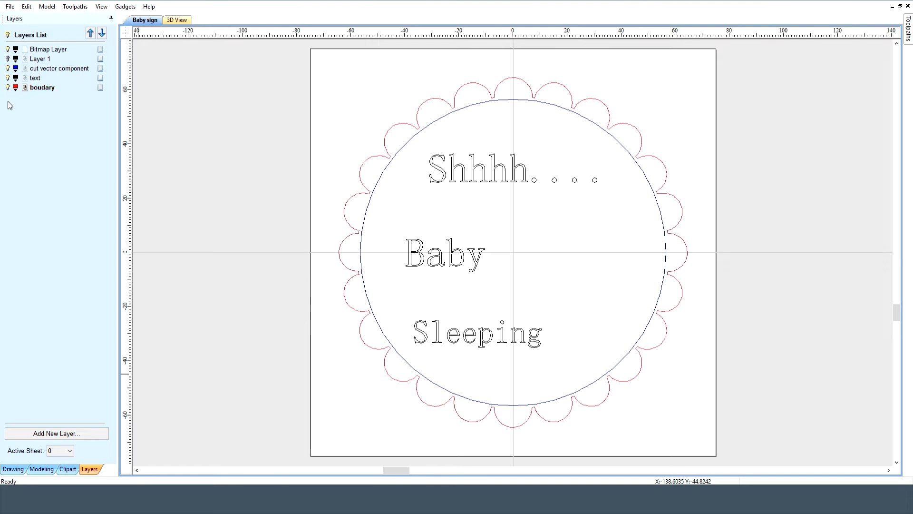
- Hide the boudary, text and cut vector component layers and show Layer 1 again
{"action": "left_click", "coordinate": [8, 88]}
{"action": "left_click", "coordinate": [7, 78]}
{"action": "left_click", "coordinate": [7, 68]}
{"action": "left_click", "coordinate": [8, 59]}
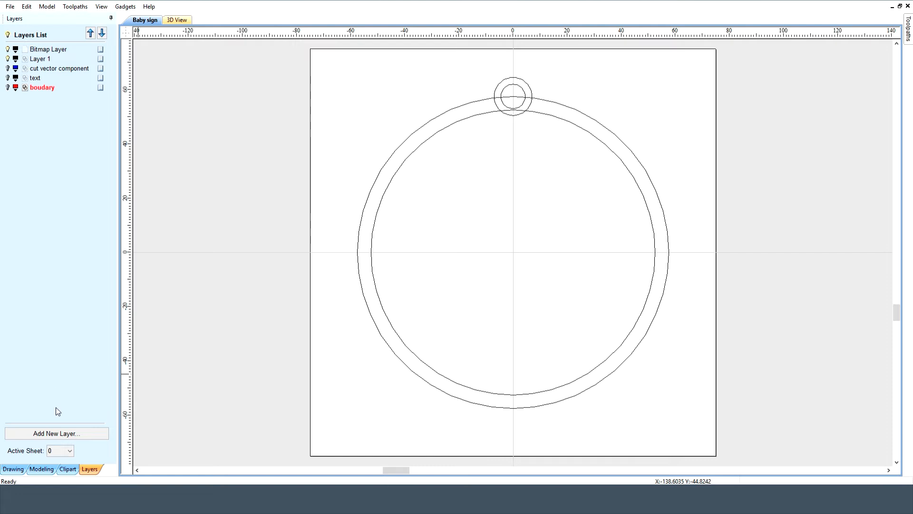
- Return to the modeling tools and tile the 2D and 3D views side by side
{"action": "left_click", "coordinate": [42, 468]}
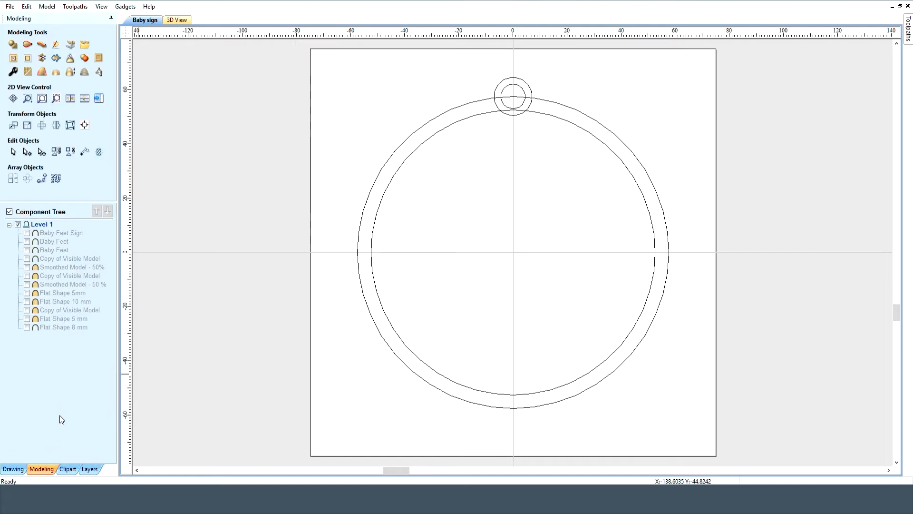
{"action": "left_click", "coordinate": [101, 6]}
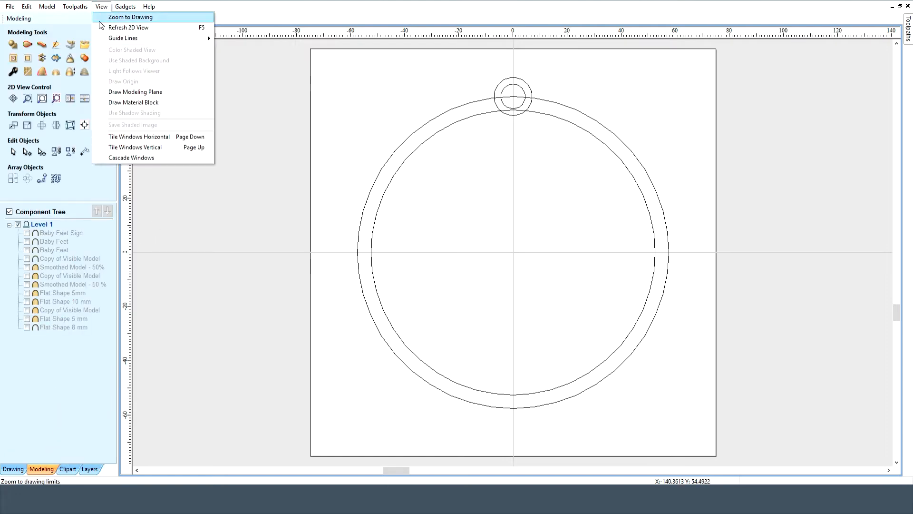
{"action": "left_click", "coordinate": [136, 147]}
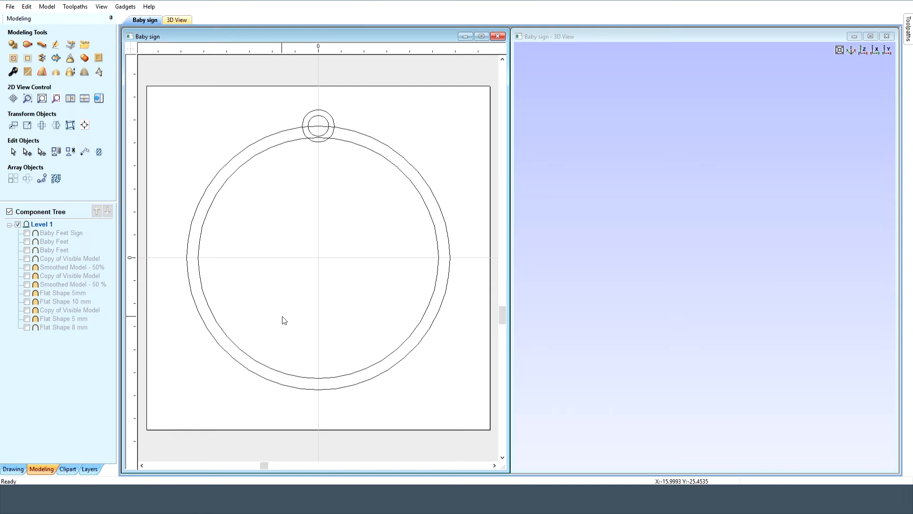
- Show the Flat Shape 8 mm component and select the two small circles it is built from, then clear the selection
{"action": "left_click", "coordinate": [26, 327]}
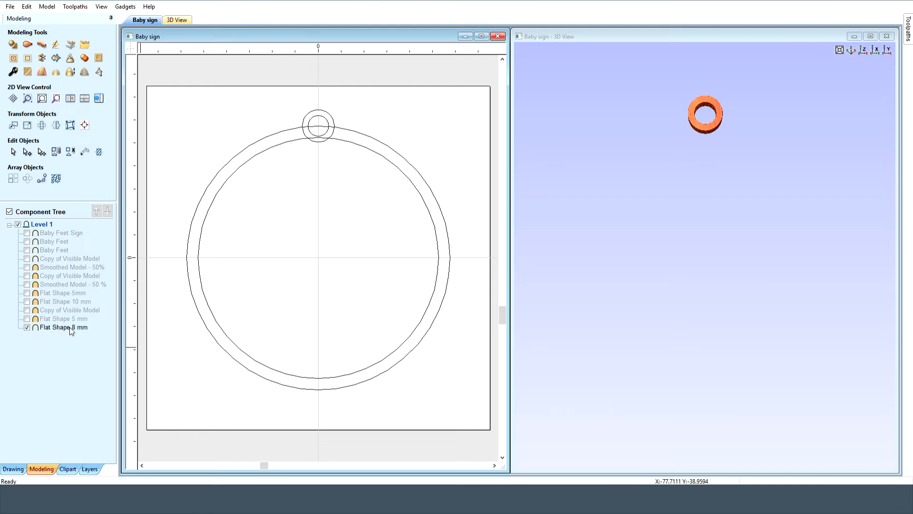
{"action": "left_click", "coordinate": [318, 142]}
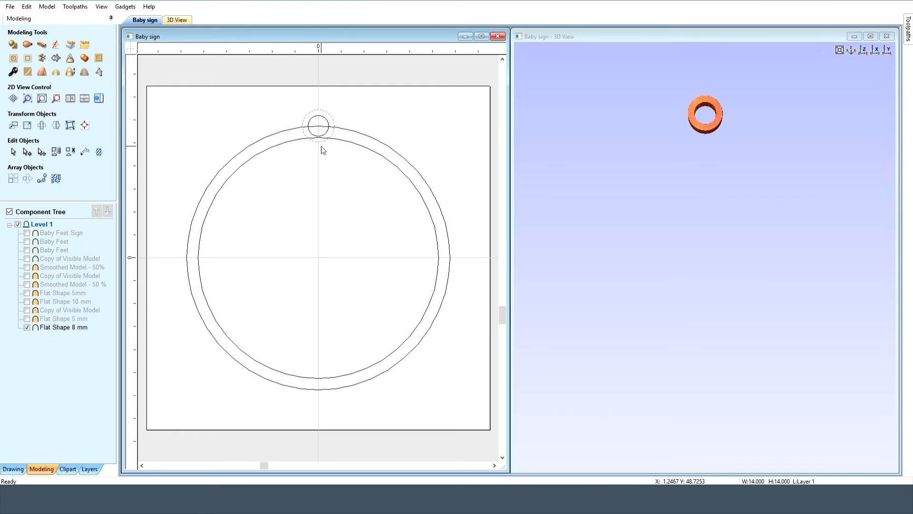
{"action": "left_click", "coordinate": [324, 135], "text": "shift"}
{"action": "left_click", "coordinate": [338, 178]}
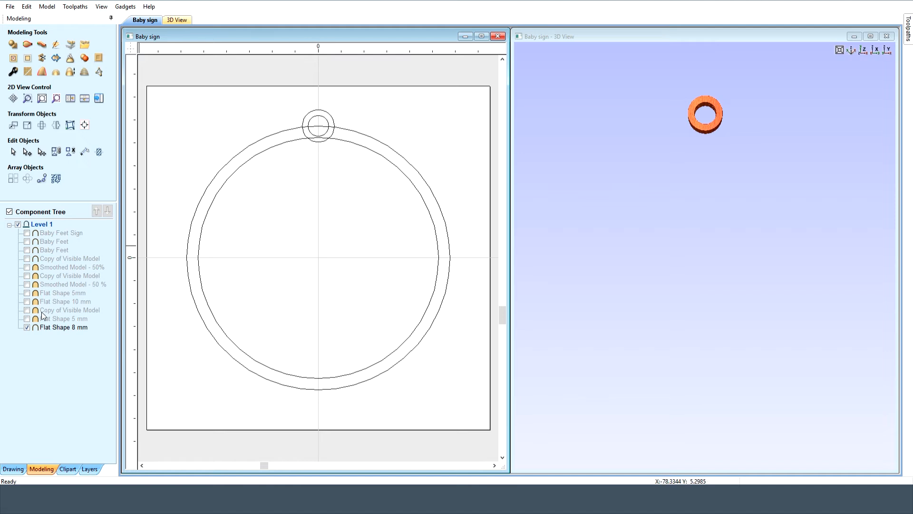
- Show the Flat Shape 5 mm component and review the Create Shape settings for the outer small circle without applying them
{"action": "left_click", "coordinate": [26, 319]}
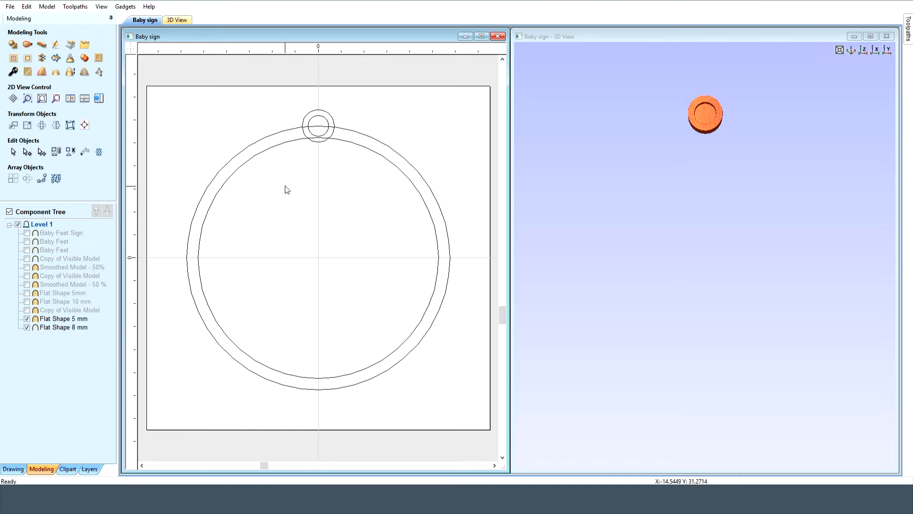
{"action": "left_click", "coordinate": [316, 142]}
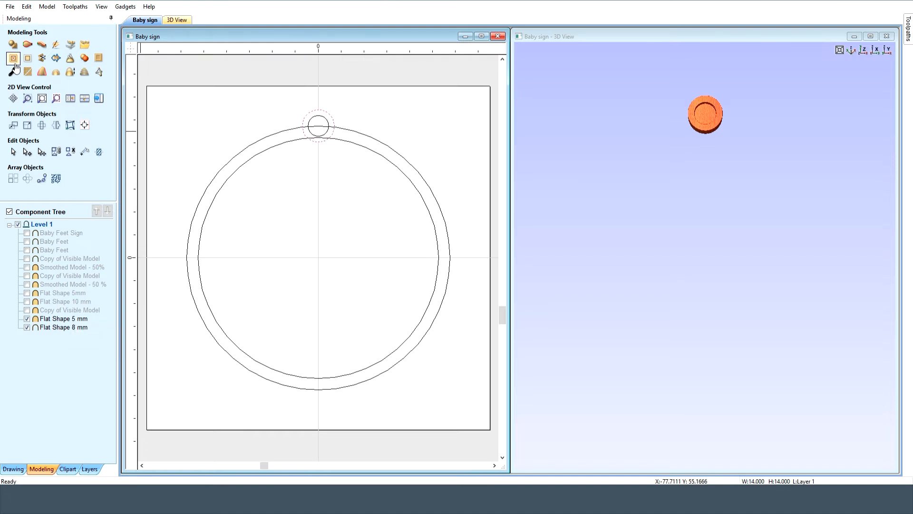
{"action": "left_click", "coordinate": [13, 44]}
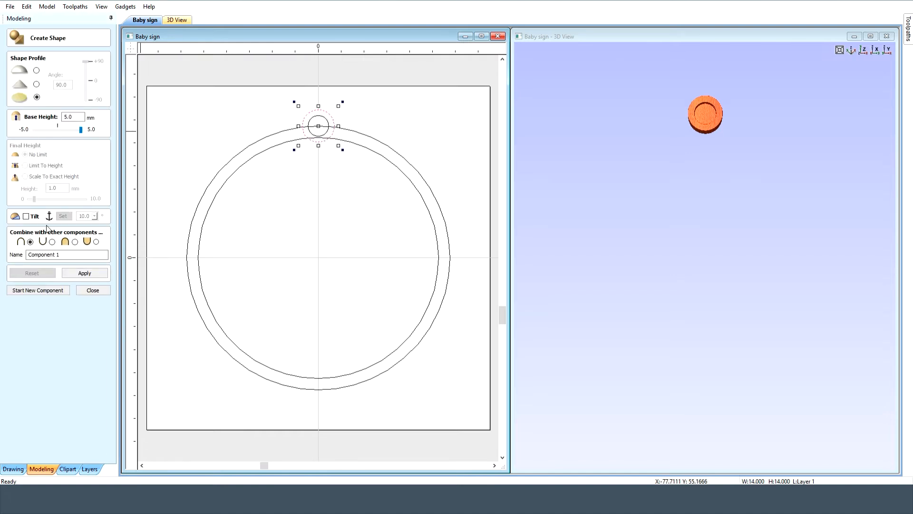
{"action": "left_click", "coordinate": [93, 290]}
{"action": "left_click", "coordinate": [259, 213]}
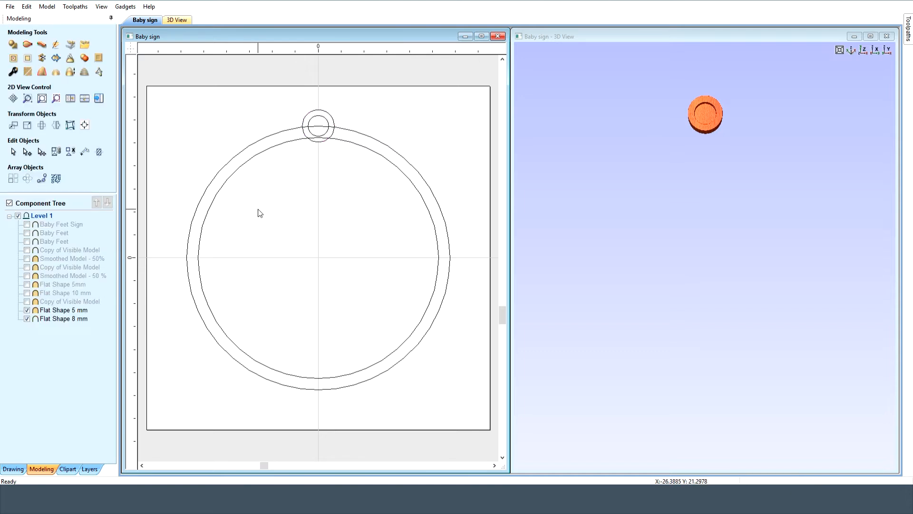
- Select the Flat Shape 5 mm and 8 mm components, then hide both and show their Copy of Visible Model instead
{"action": "left_click", "coordinate": [76, 318], "text": "shift"}
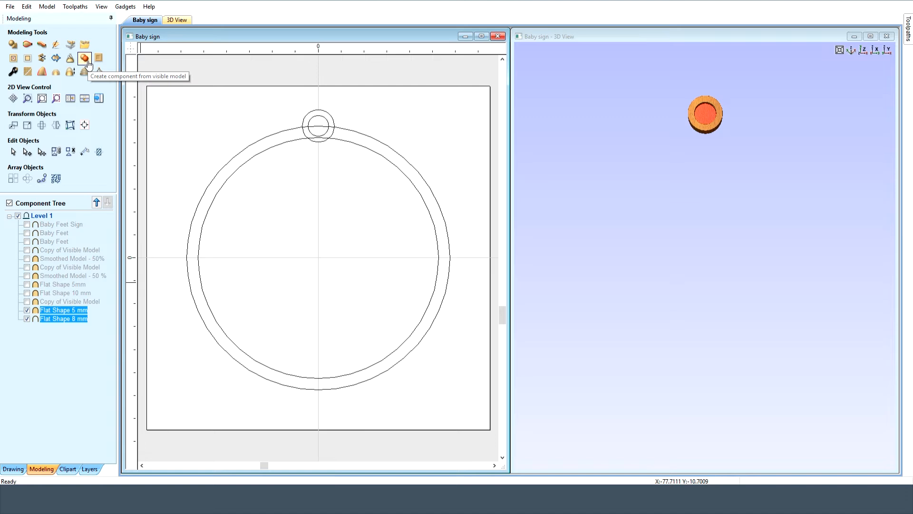
{"action": "left_click", "coordinate": [28, 318]}
{"action": "left_click", "coordinate": [27, 312]}
{"action": "left_click", "coordinate": [27, 301]}
{"action": "left_click", "coordinate": [98, 315]}
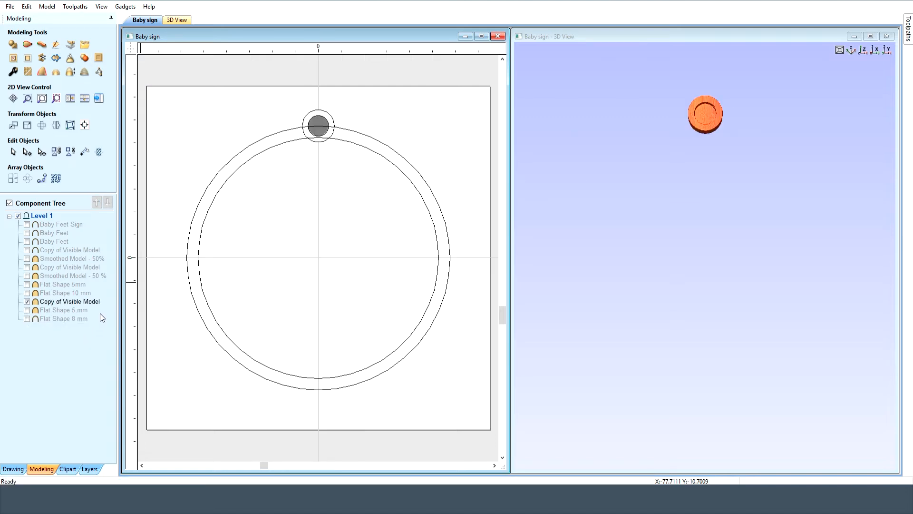
- Show only the Flat Shape 10 mm component and review Create Shape for the two large circles without applying it
{"action": "left_click", "coordinate": [28, 301]}
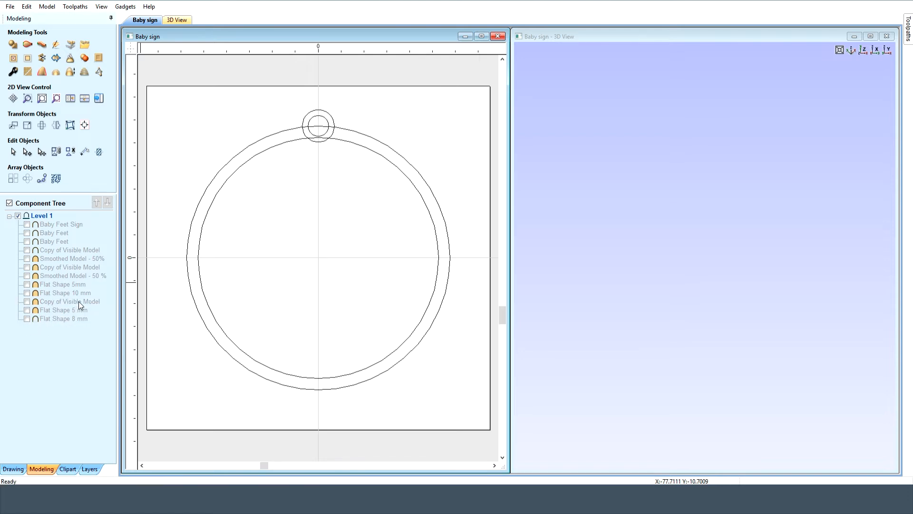
{"action": "left_click", "coordinate": [27, 292]}
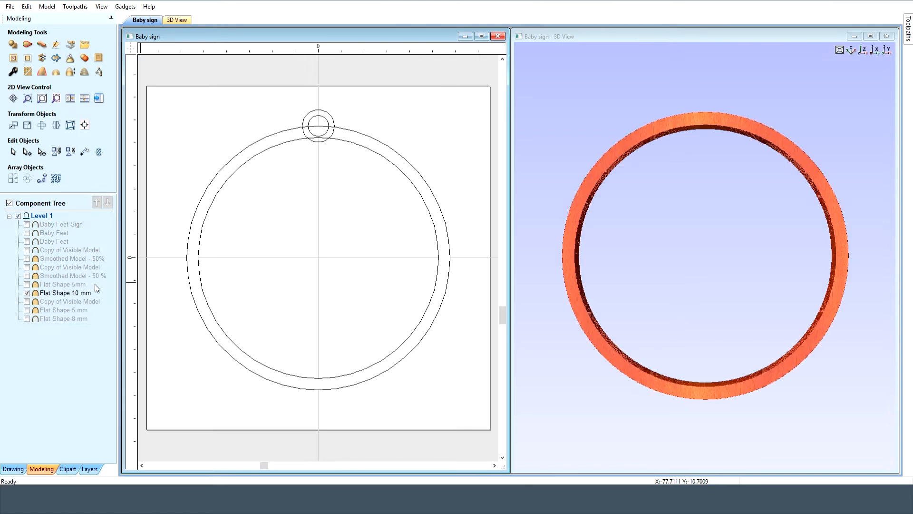
{"action": "left_click", "coordinate": [202, 201]}
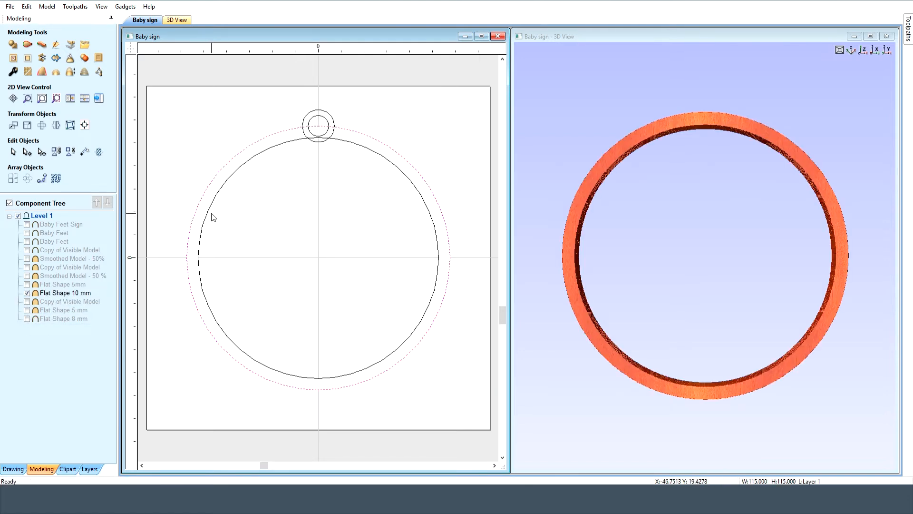
{"action": "left_click", "coordinate": [209, 211], "text": "shift"}
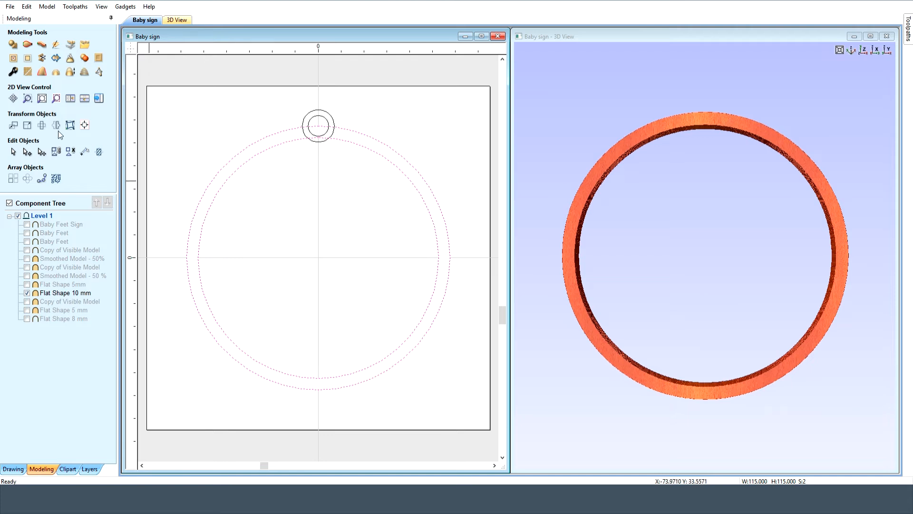
{"action": "left_click", "coordinate": [13, 45]}
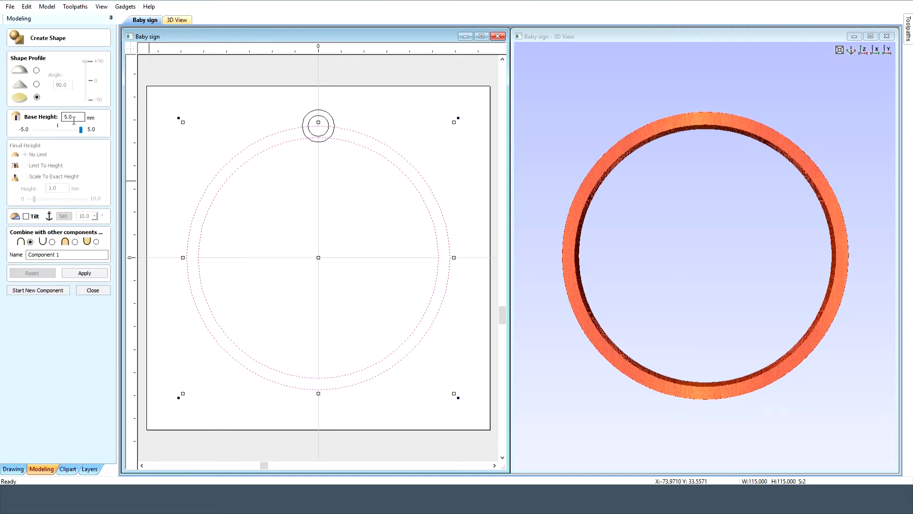
{"action": "left_click", "coordinate": [95, 288]}
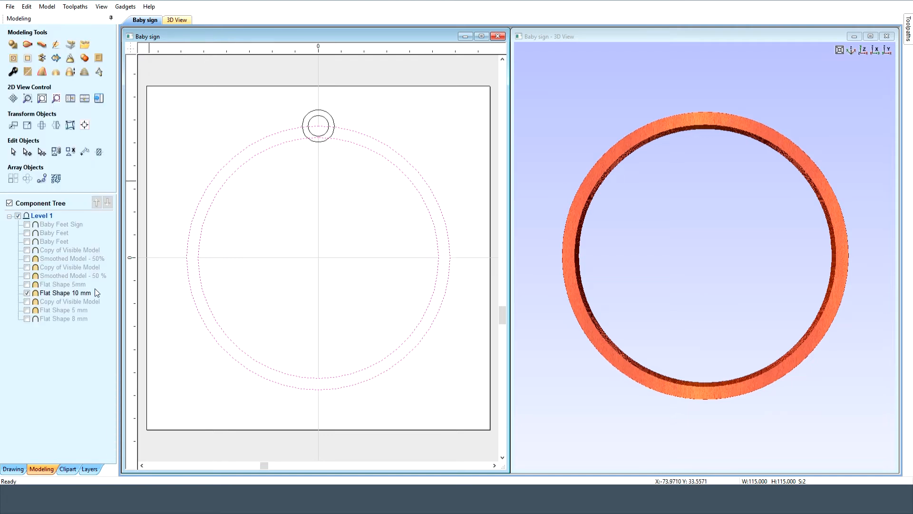
- Check the Flat Shape 10 mm component's combine mode and height, and highlight the outer large circle before clearing the selection
{"action": "mouse_move", "coordinate": [83, 296]}
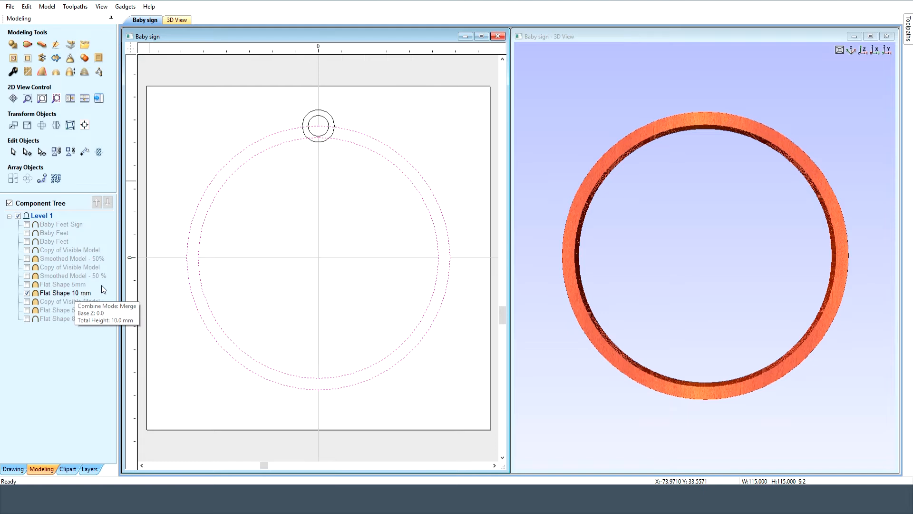
{"action": "left_click", "coordinate": [249, 247]}
{"action": "left_click", "coordinate": [196, 209]}
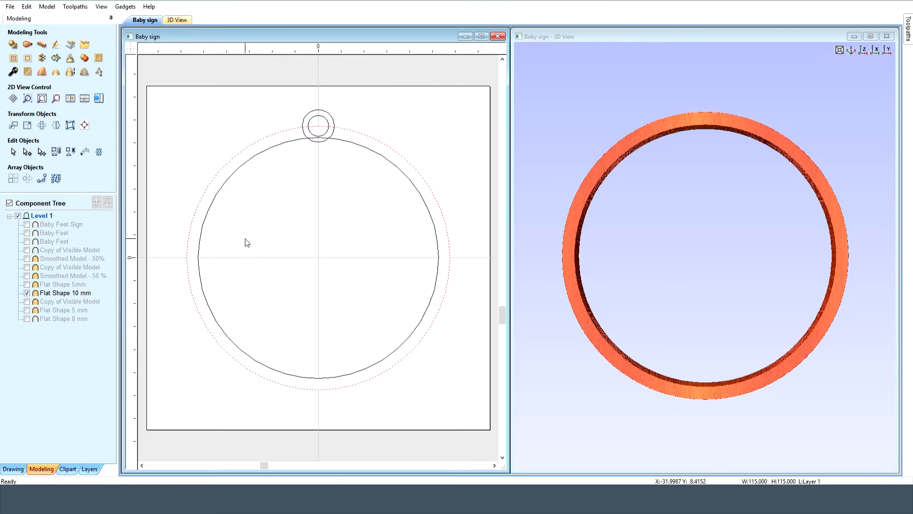
{"action": "mouse_move", "coordinate": [70, 292]}
{"action": "left_click", "coordinate": [214, 245]}
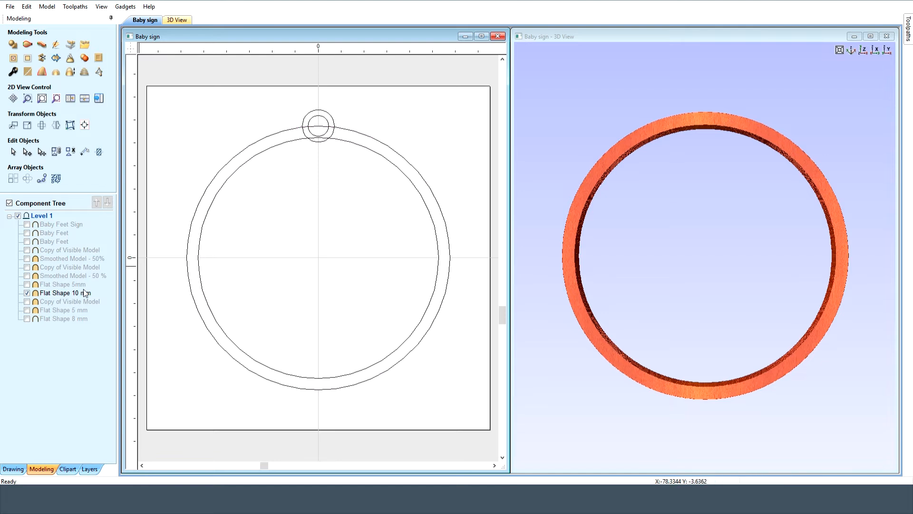
- Show the Flat Shape 5mm component with the 10 mm ring in the isometric view and select both components
{"action": "left_click", "coordinate": [28, 284]}
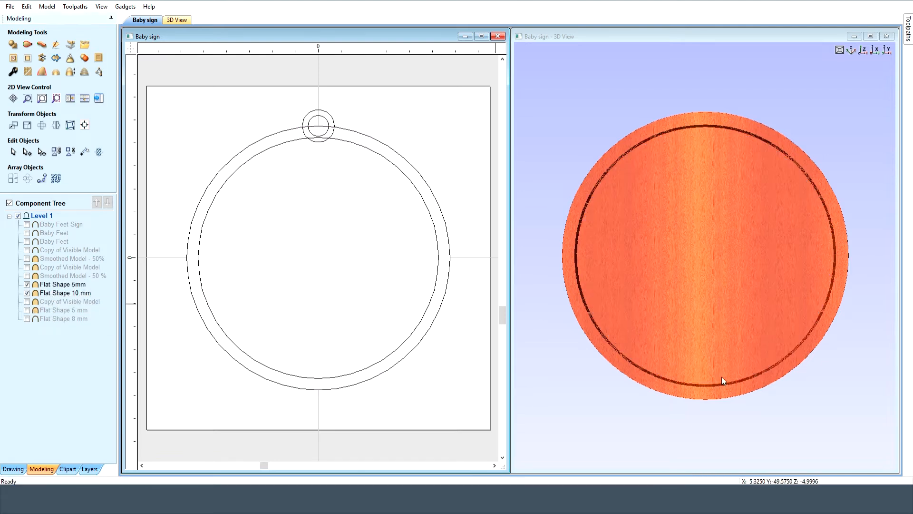
{"action": "left_click", "coordinate": [851, 50]}
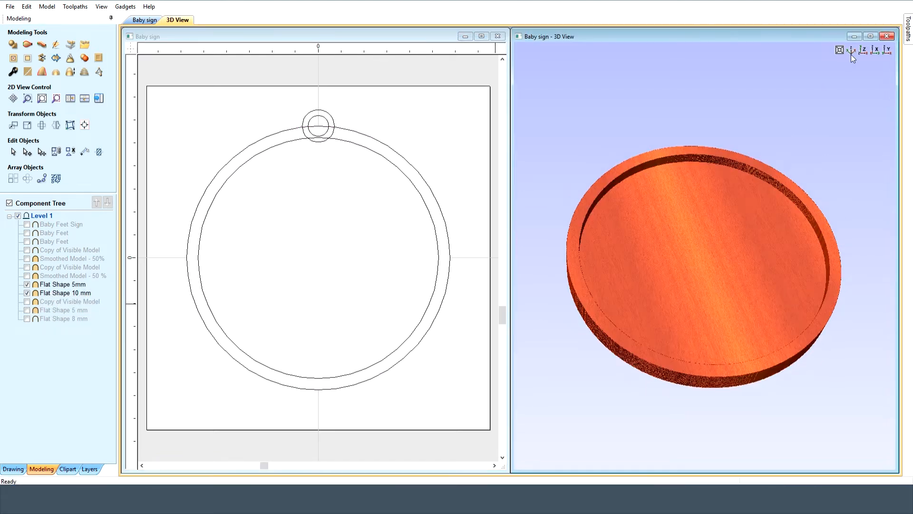
{"action": "left_click", "coordinate": [50, 285]}
{"action": "left_click", "coordinate": [51, 293], "text": "ctrl"}
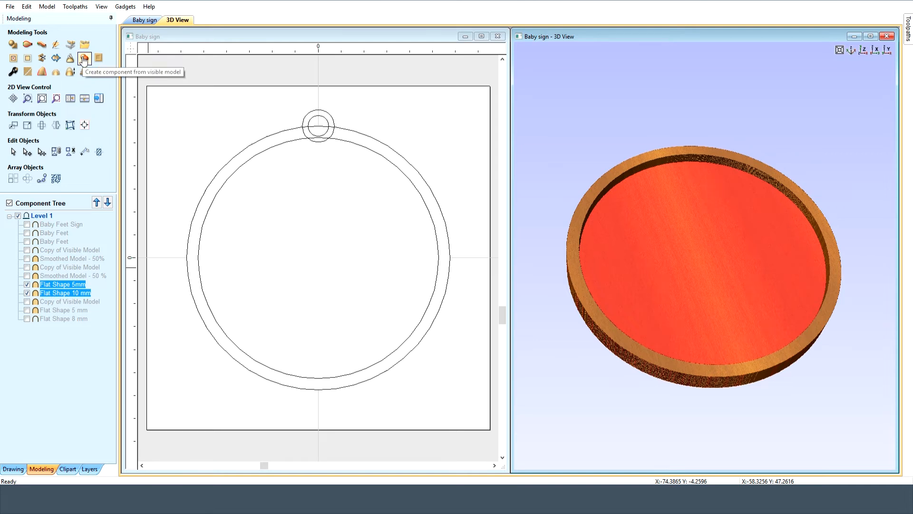
- Hide both large flat shapes, show the Smoothed Model - 50 % component below the scalloped copy, and check its properties
{"action": "left_click", "coordinate": [28, 291]}
{"action": "left_click", "coordinate": [27, 276]}
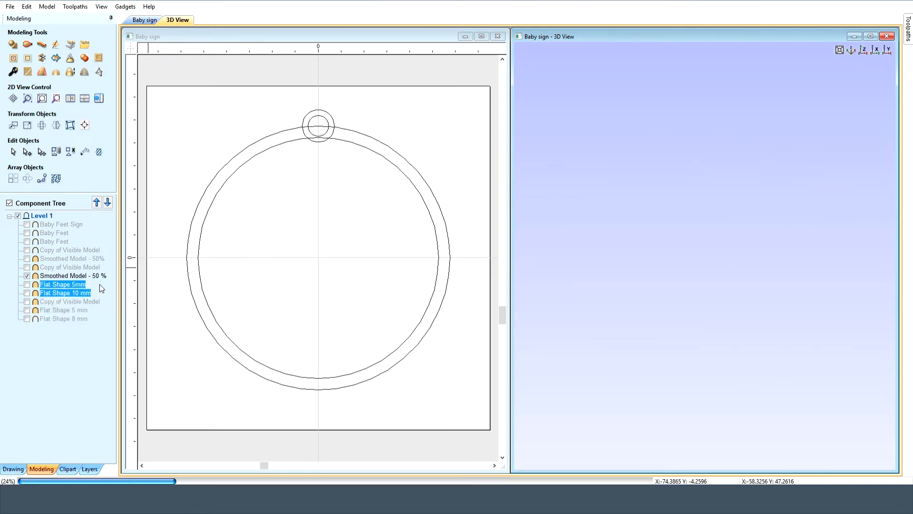
{"action": "left_click", "coordinate": [100, 284]}
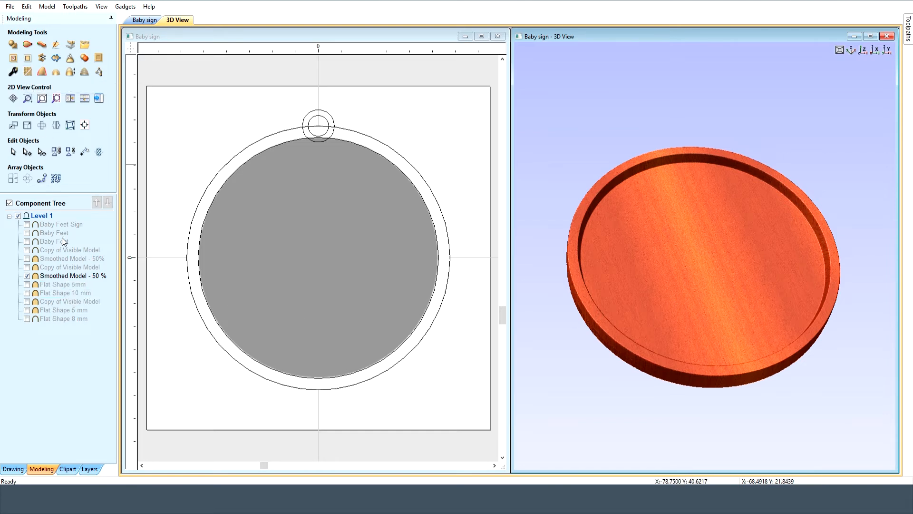
{"action": "mouse_move", "coordinate": [97, 282]}
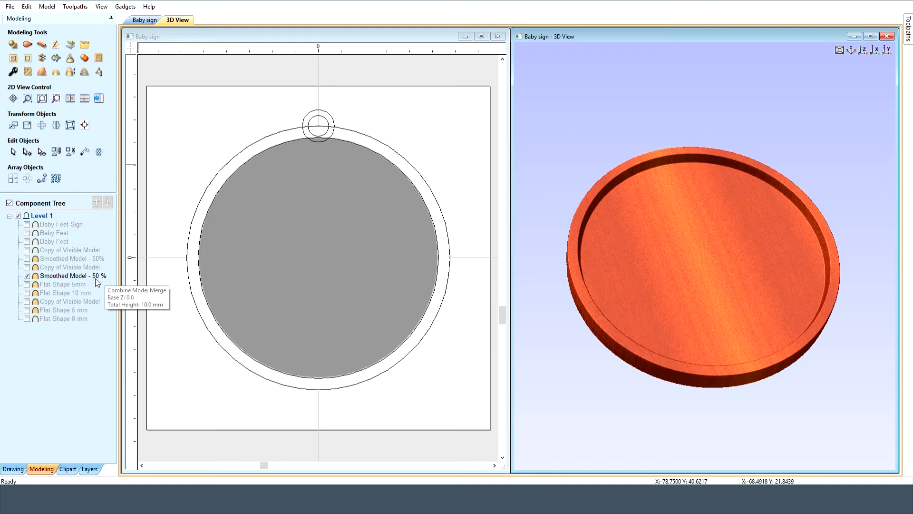
- Replace the smoothed disc with the scalloped-border Copy of Visible Model and view it from above
{"action": "left_click", "coordinate": [27, 276]}
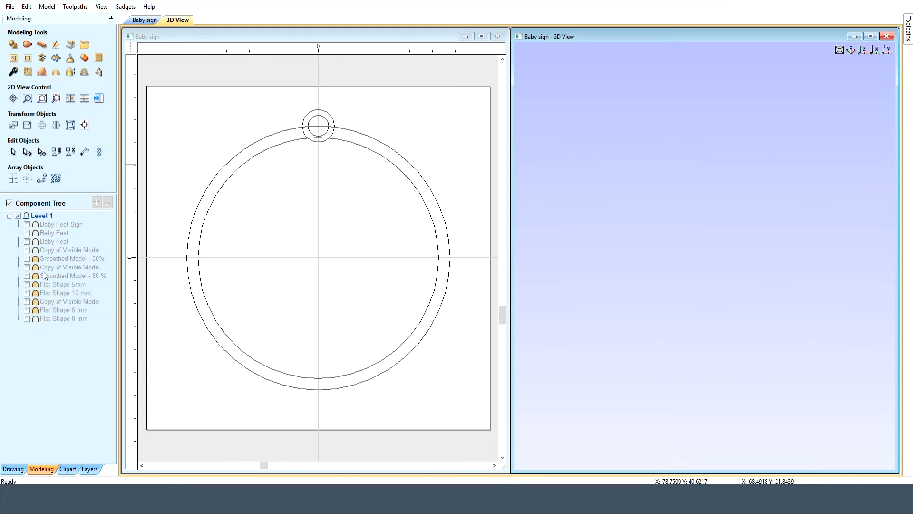
{"action": "left_click", "coordinate": [27, 267]}
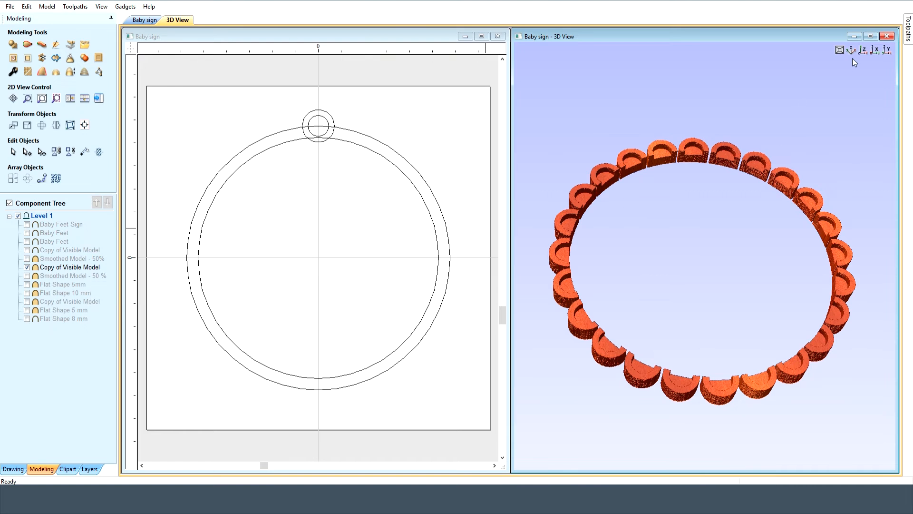
{"action": "left_click", "coordinate": [866, 49]}
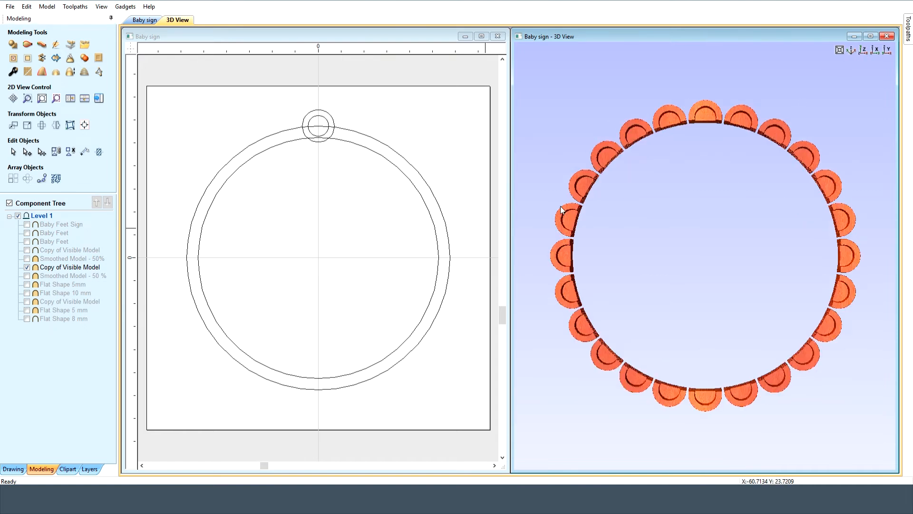
- Hide the scalloped border and show the Copy of Visible Model of the single small round shape
{"action": "left_click", "coordinate": [27, 267]}
{"action": "left_click", "coordinate": [27, 267]}
{"action": "left_click", "coordinate": [27, 302]}
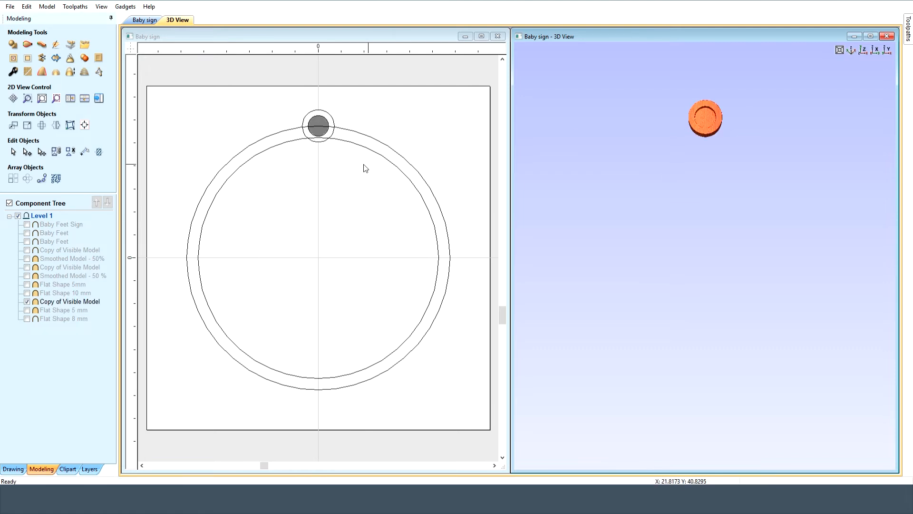
- Circular-copy the small round component into 24 rotated, grouped items around centre 0, 0 over a 360° total angle
{"action": "left_click", "coordinate": [319, 128]}
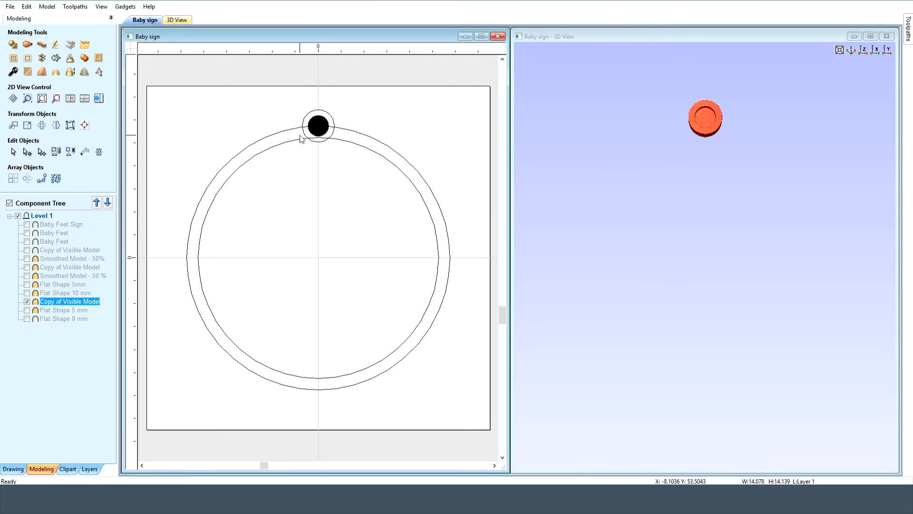
{"action": "left_click", "coordinate": [28, 179]}
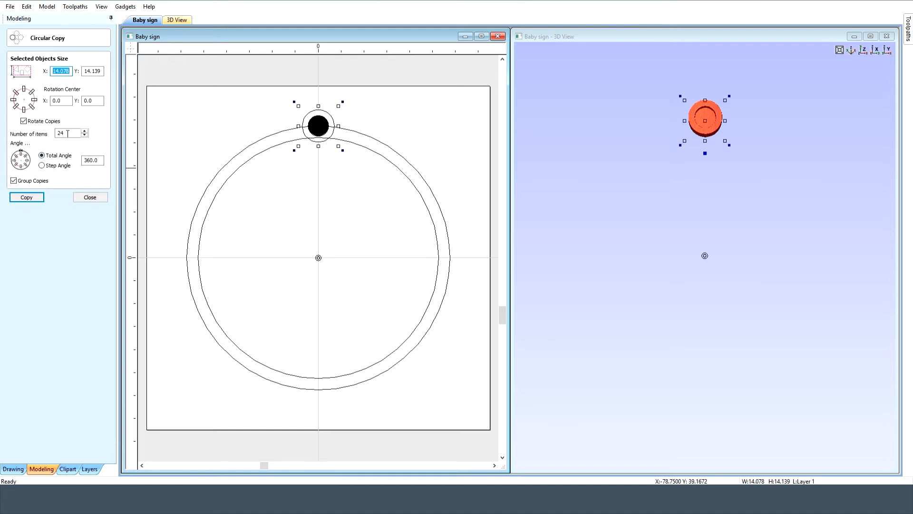
{"action": "left_click", "coordinate": [69, 133]}
{"action": "left_click", "coordinate": [99, 161]}
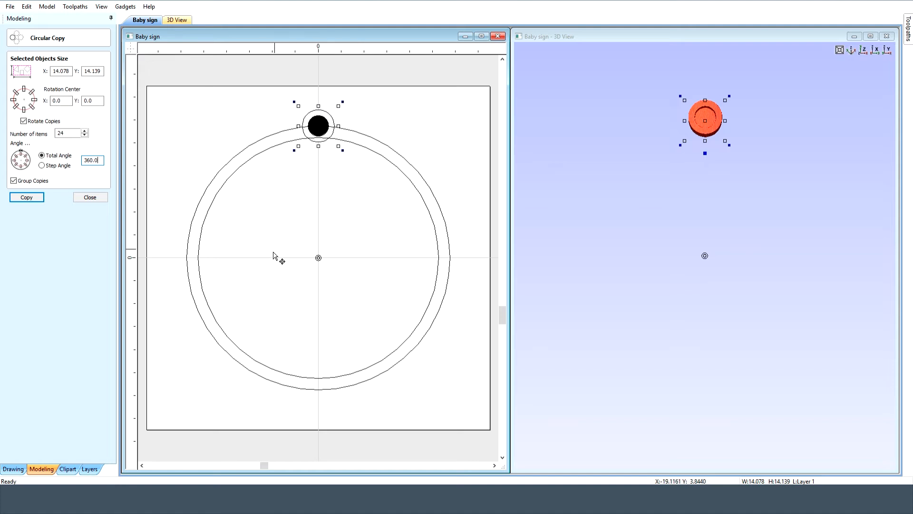
{"action": "left_click_drag", "start_coordinate": [319, 257], "coordinate": [345, 219]}
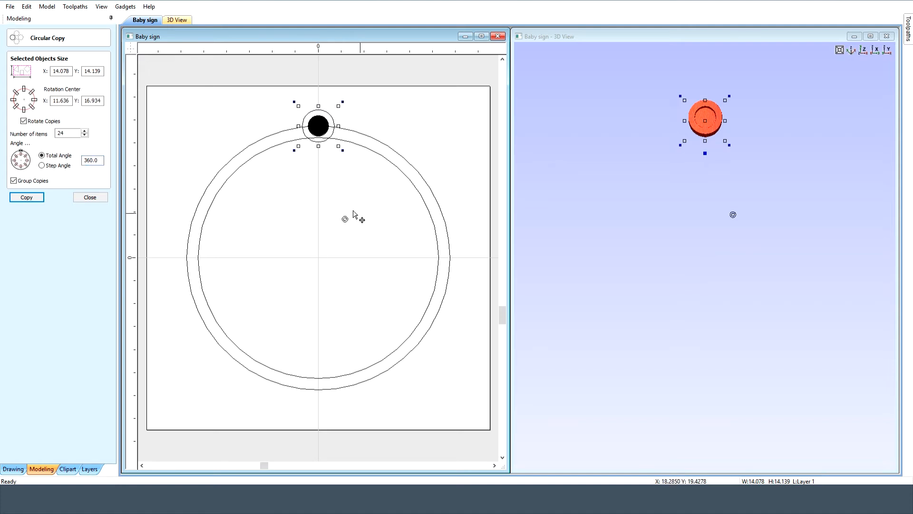
{"action": "left_click", "coordinate": [26, 103]}
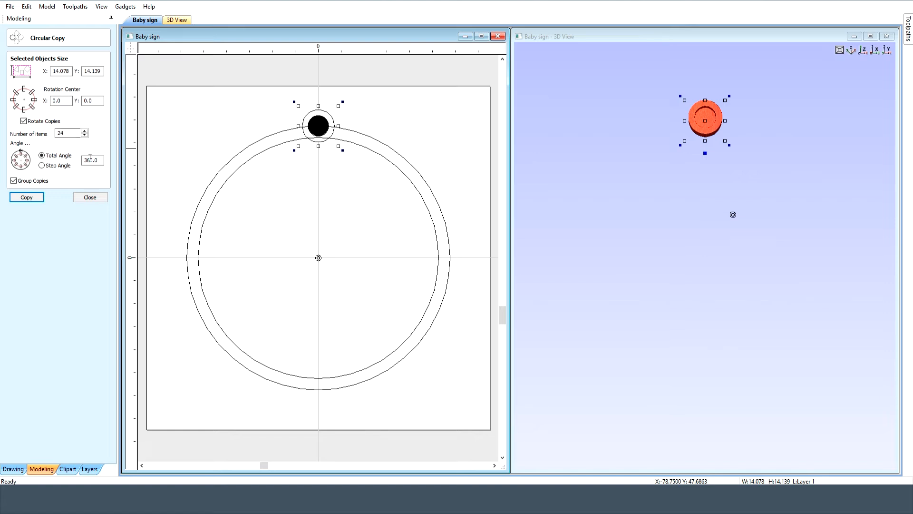
{"action": "left_click", "coordinate": [27, 198]}
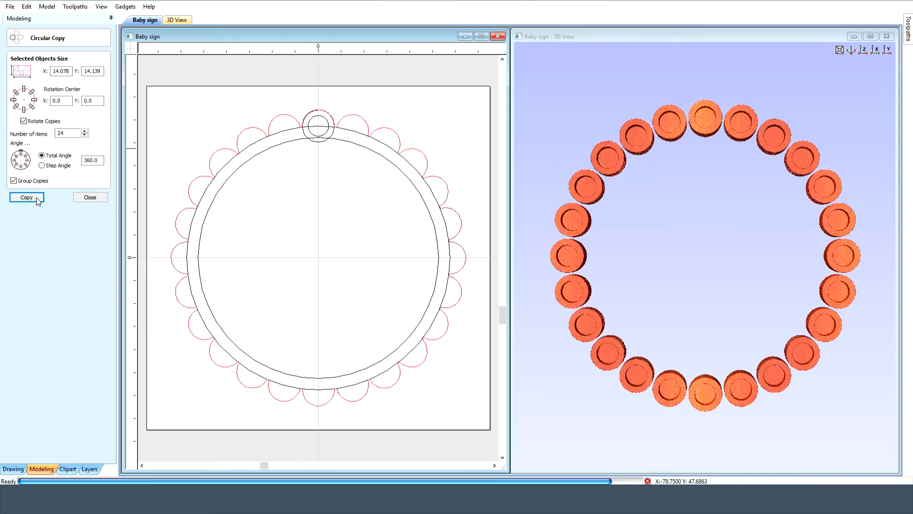
{"action": "left_click", "coordinate": [96, 198]}
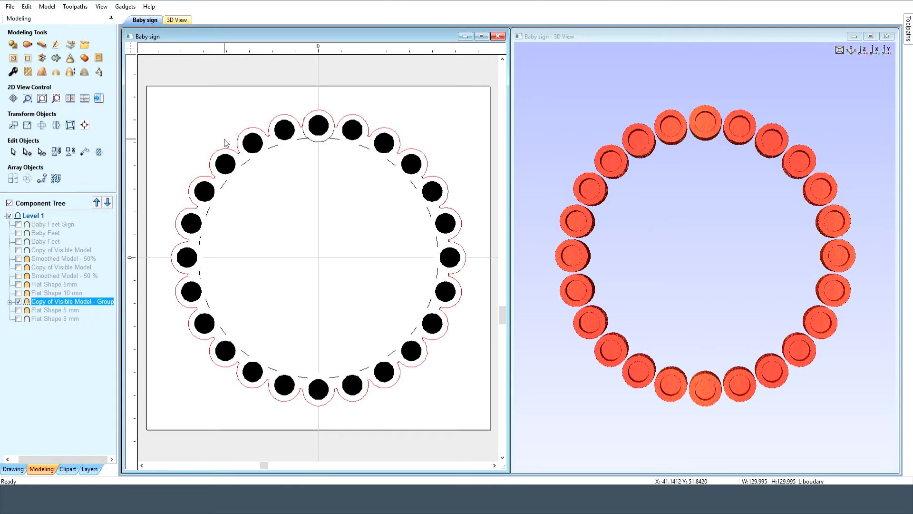
- Hide the ring of copied components and make the cut vector component layer visible
{"action": "left_click", "coordinate": [18, 302]}
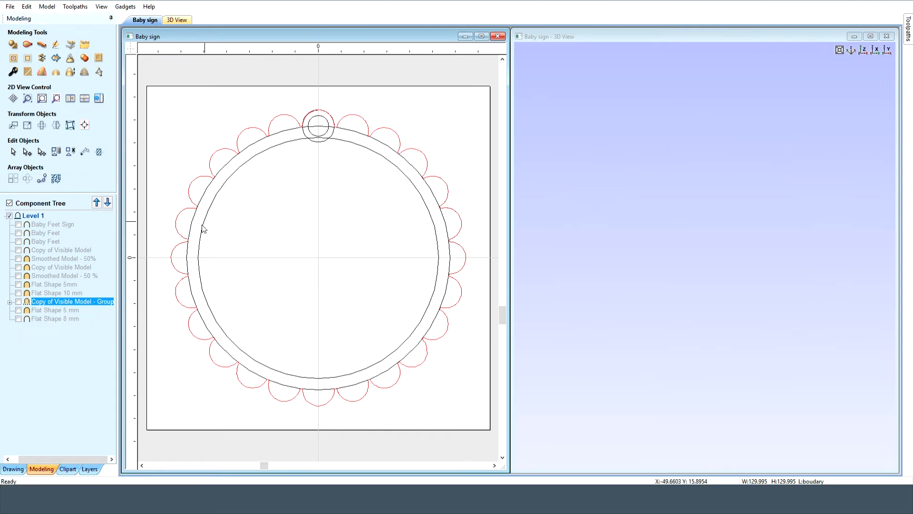
{"action": "left_click", "coordinate": [89, 469]}
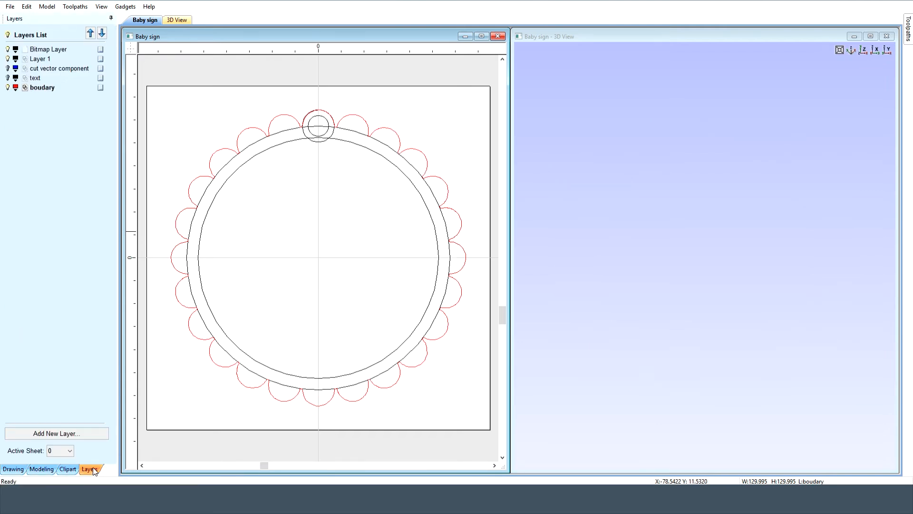
{"action": "left_click", "coordinate": [8, 68]}
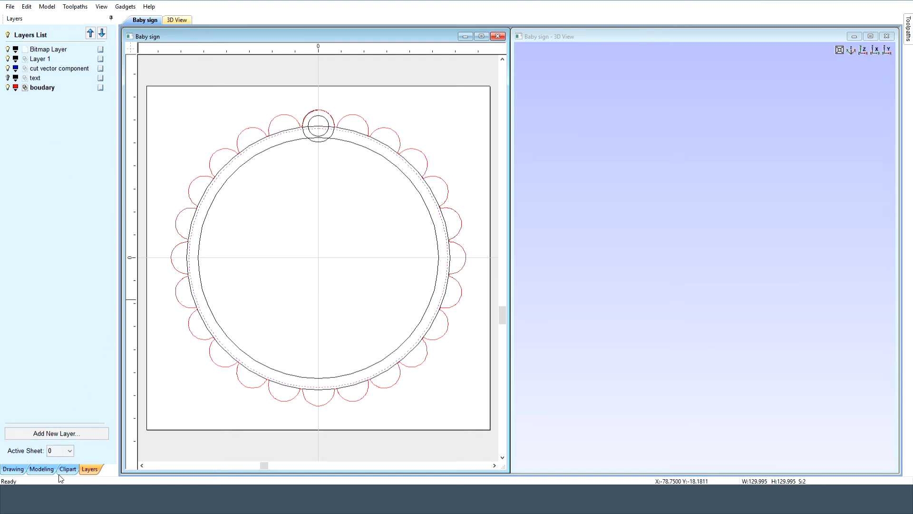
{"action": "left_click", "coordinate": [41, 469]}
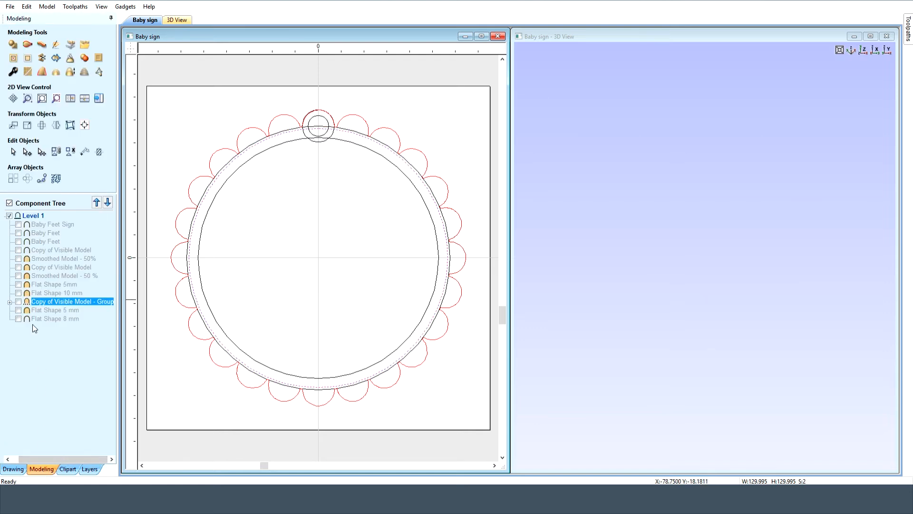
- Show the copied group again and clear its area inside the large circle vector, baking the component
{"action": "left_click", "coordinate": [18, 301]}
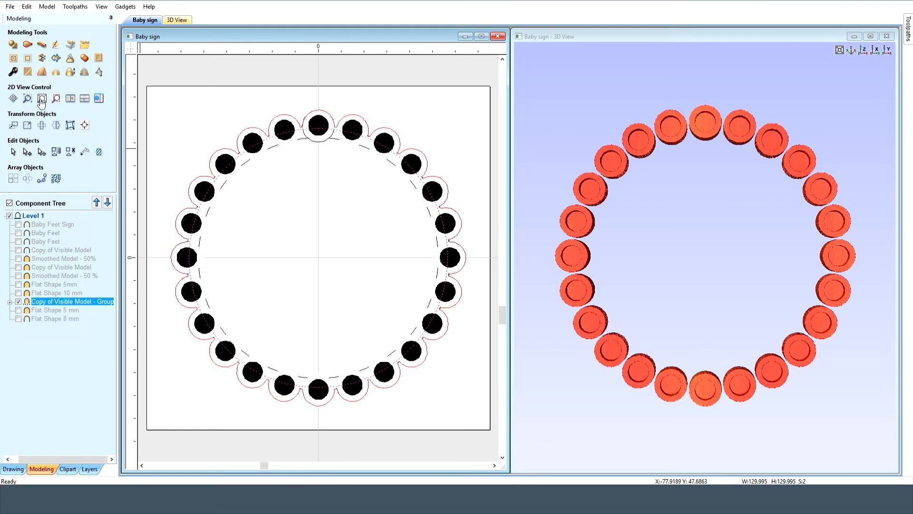
{"action": "left_click", "coordinate": [13, 59]}
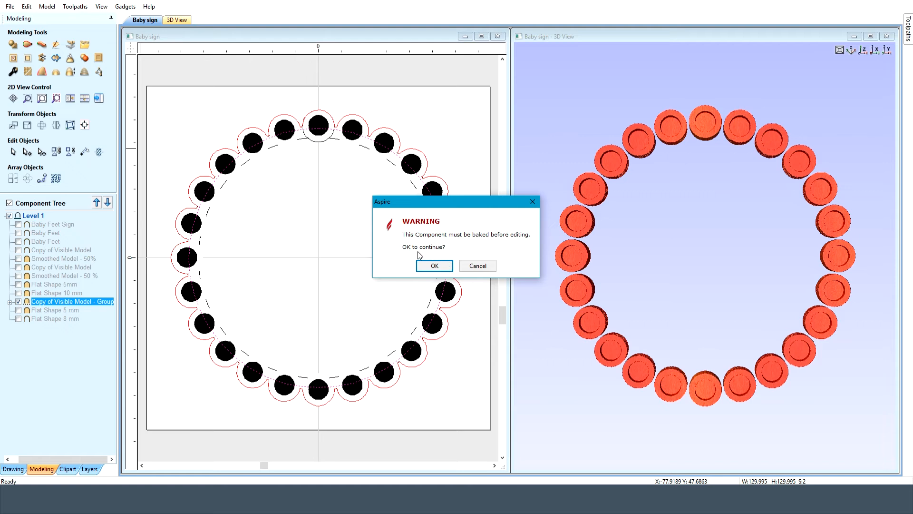
{"action": "left_click", "coordinate": [434, 265]}
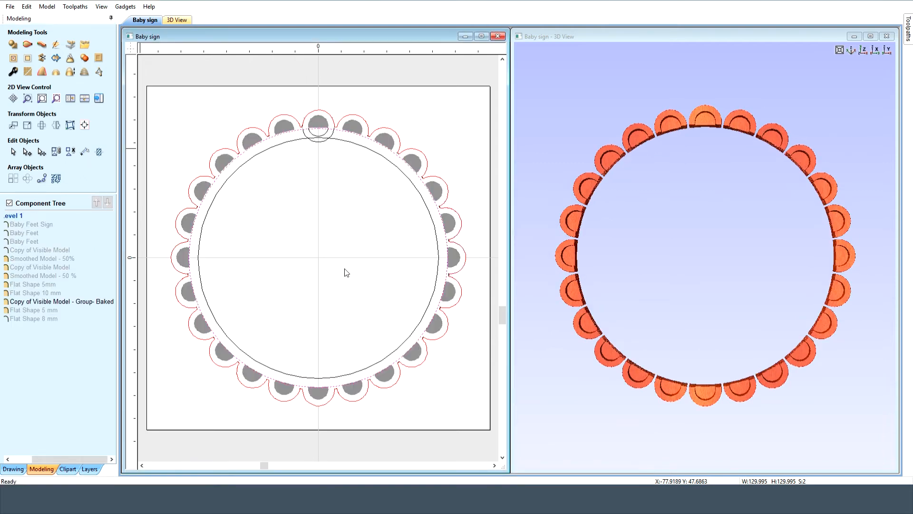
- Smooth the baked scallop group with transparency preserved and inspect it in 3D at an angle and from above
{"action": "left_click", "coordinate": [74, 303]}
{"action": "left_click", "coordinate": [77, 301]}
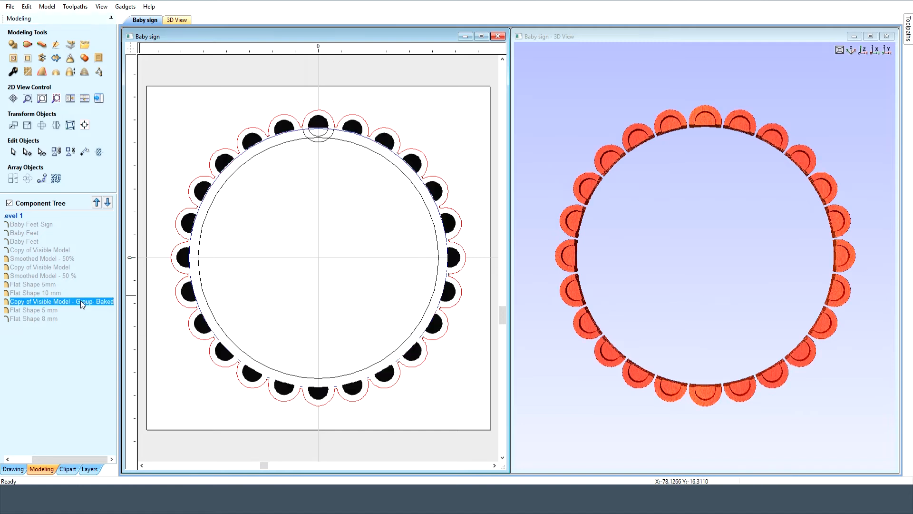
{"action": "left_click", "coordinate": [28, 73]}
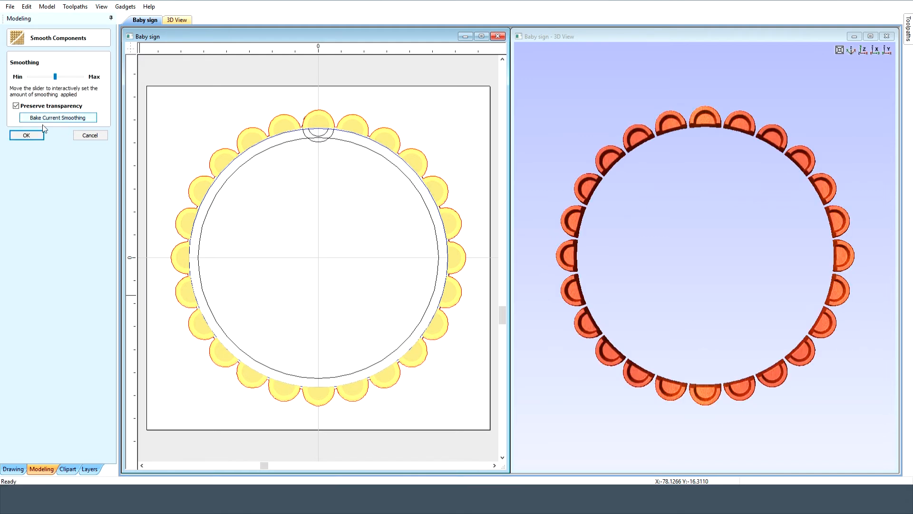
{"action": "left_click", "coordinate": [26, 135]}
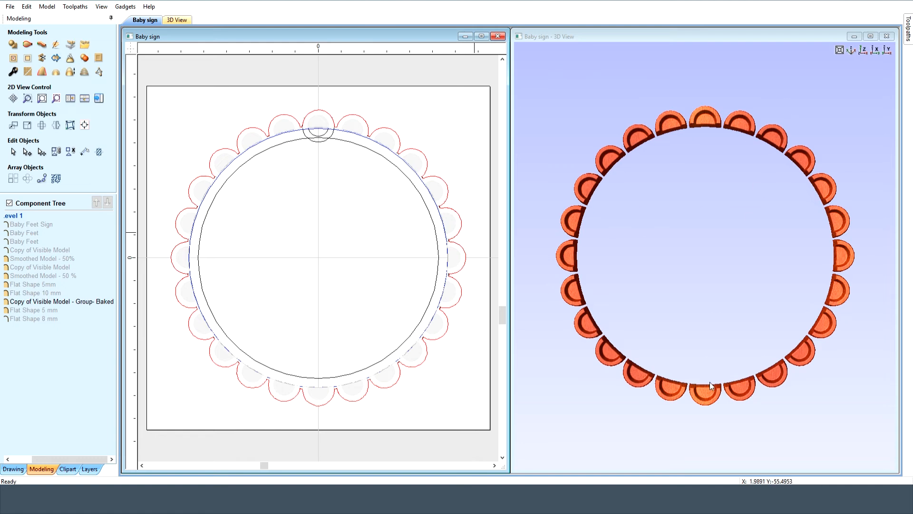
{"action": "left_click_drag", "start_coordinate": [718, 346], "coordinate": [732, 282]}
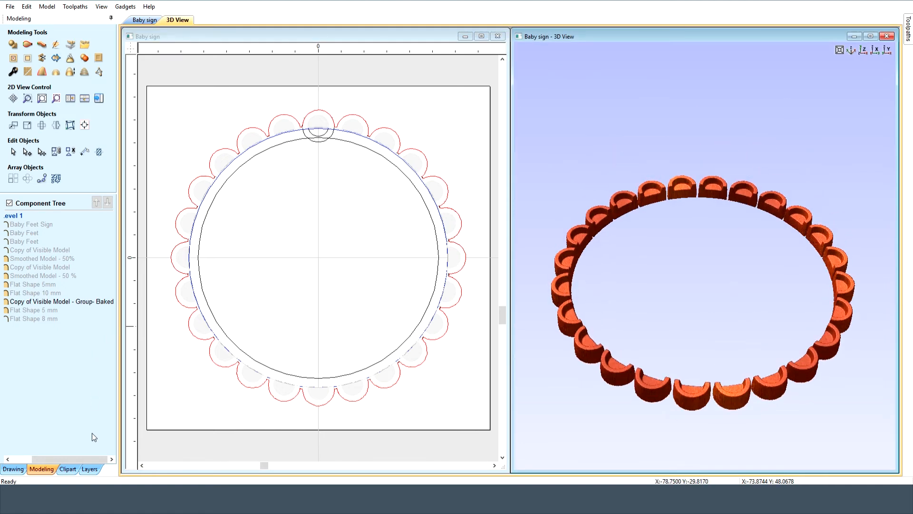
{"action": "left_click", "coordinate": [864, 50]}
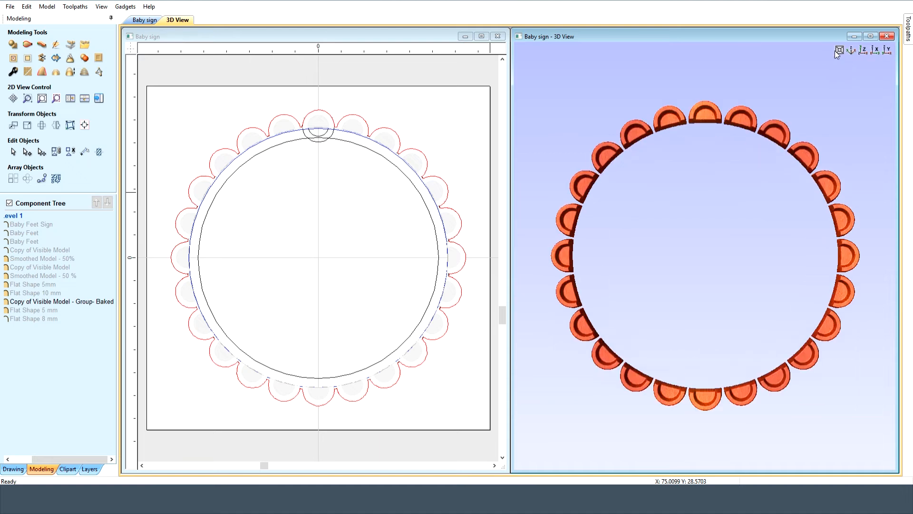
- Delete the baked scallop group and show the Smoothed Model - 50 % disc
{"action": "left_click", "coordinate": [79, 303]}
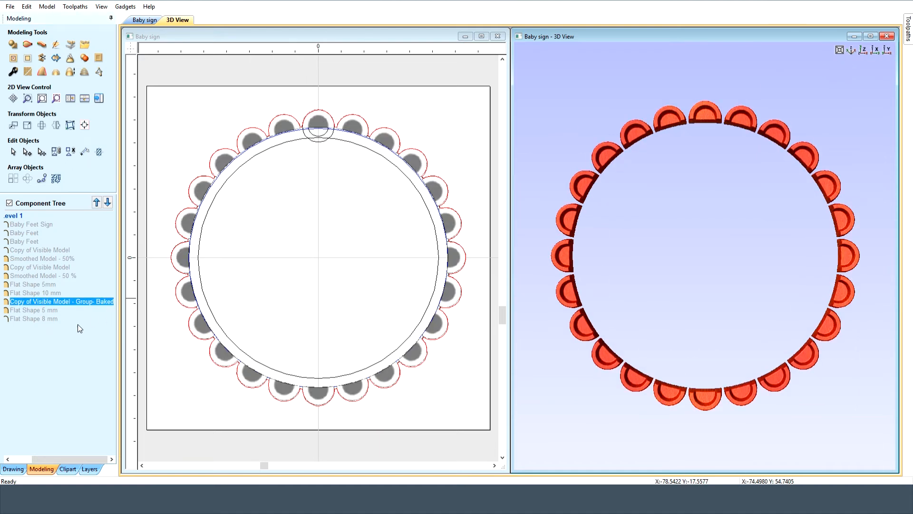
{"action": "key", "text": "Delete"}
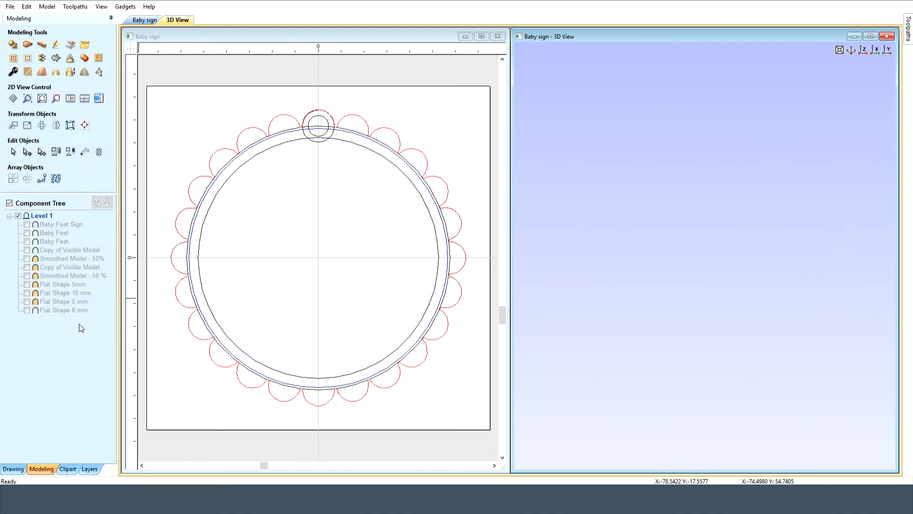
{"action": "left_click", "coordinate": [27, 277]}
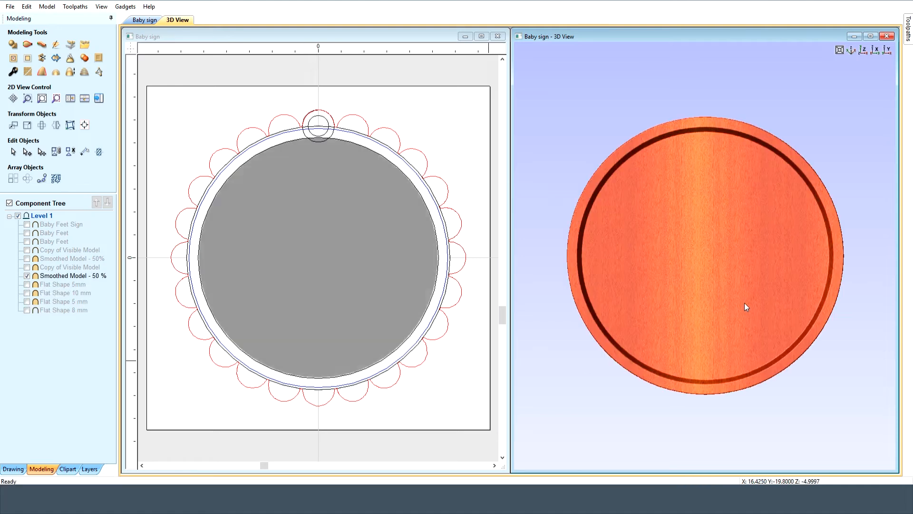
- Show the scalloped Copy of Visible Model around the disc, and replace it with the Smoothed Model - 50% border
{"action": "mouse_move", "coordinate": [87, 280]}
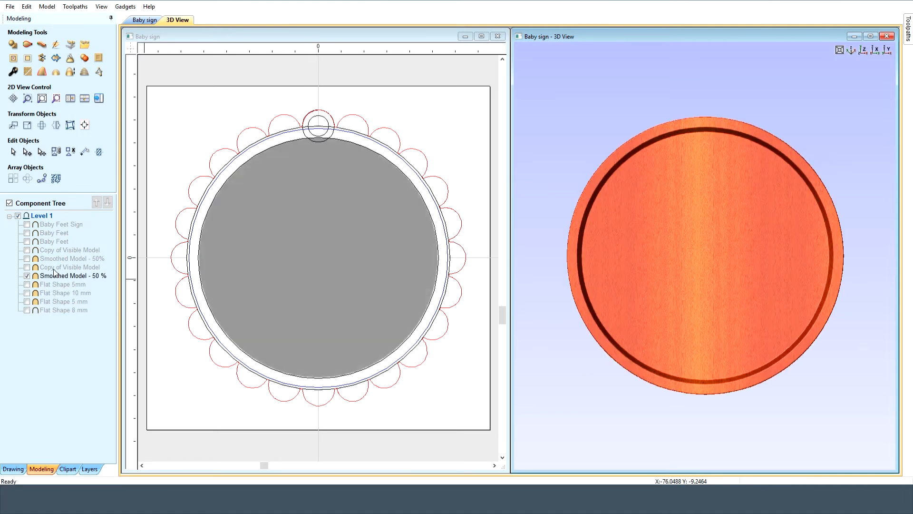
{"action": "left_click", "coordinate": [27, 267]}
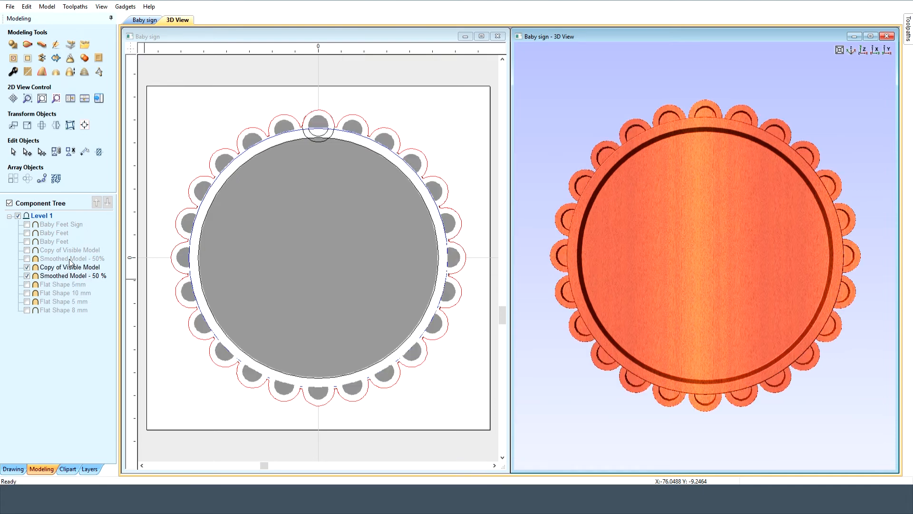
{"action": "left_click", "coordinate": [27, 268]}
{"action": "left_click", "coordinate": [27, 258]}
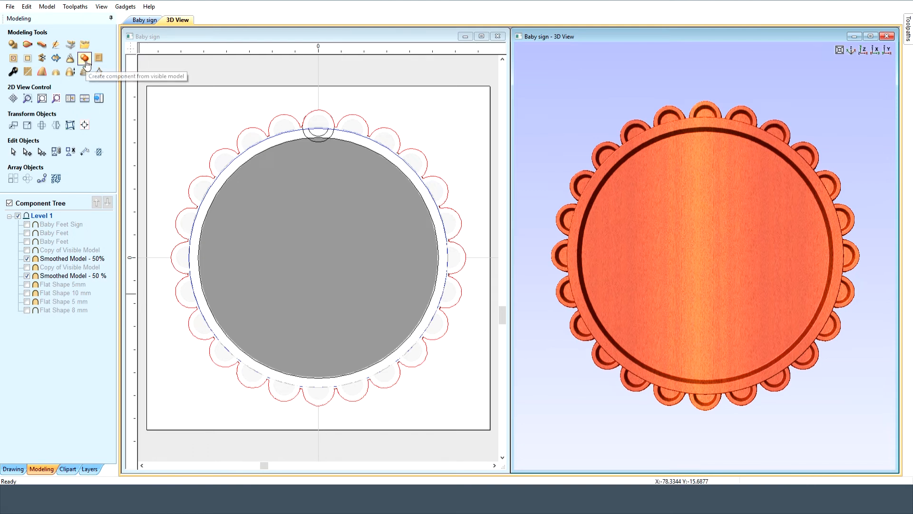
- Hide the smoothed disc and smoothed border and show the combined Copy of Visible Model instead
{"action": "left_click", "coordinate": [27, 276]}
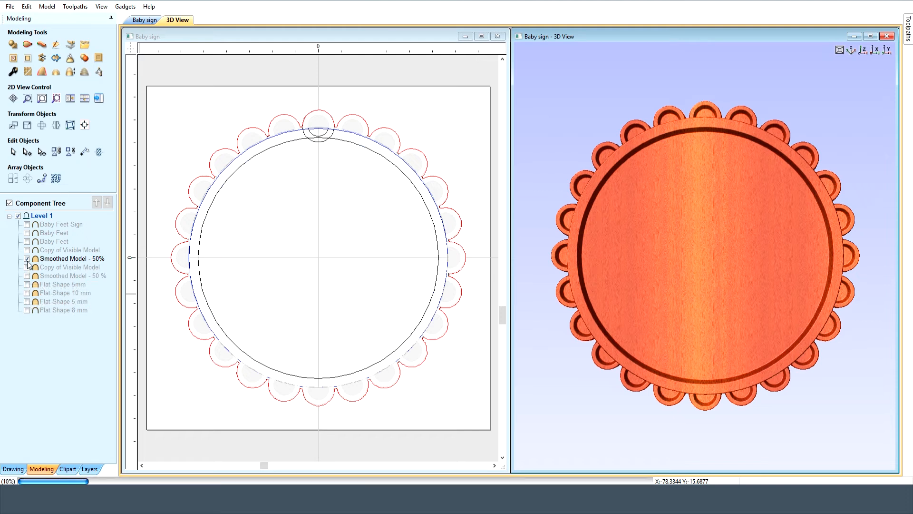
{"action": "left_click", "coordinate": [27, 258]}
{"action": "left_click", "coordinate": [27, 251]}
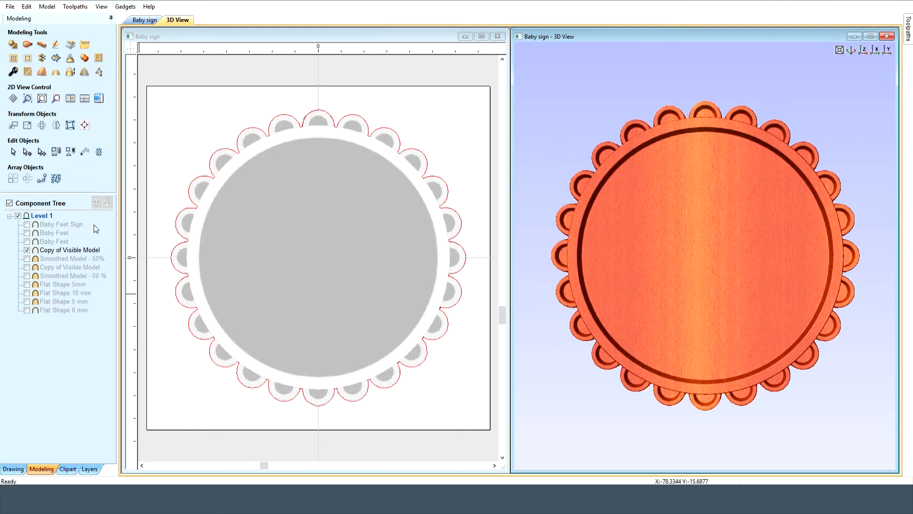
- Select the combined Copy of Visible Model, check the boudary layer that holds its outline, and deselect the component
{"action": "left_click", "coordinate": [90, 250]}
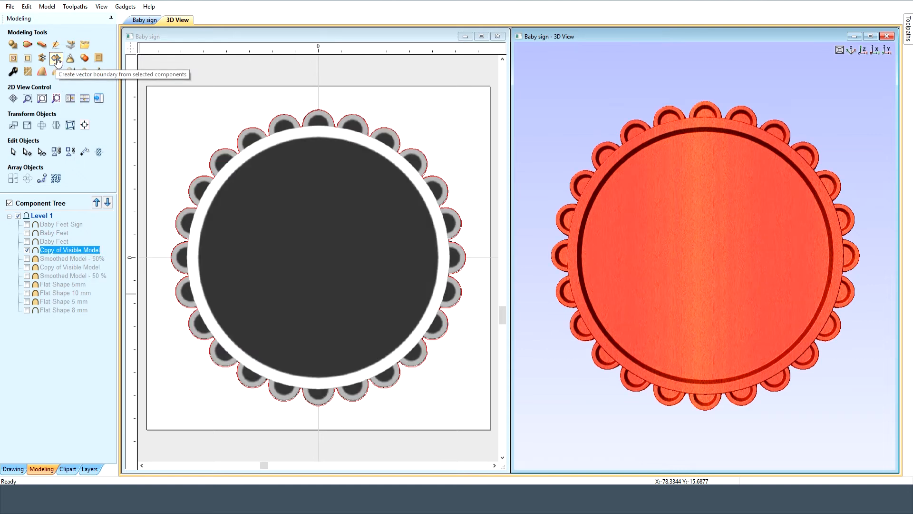
{"action": "left_click", "coordinate": [90, 469]}
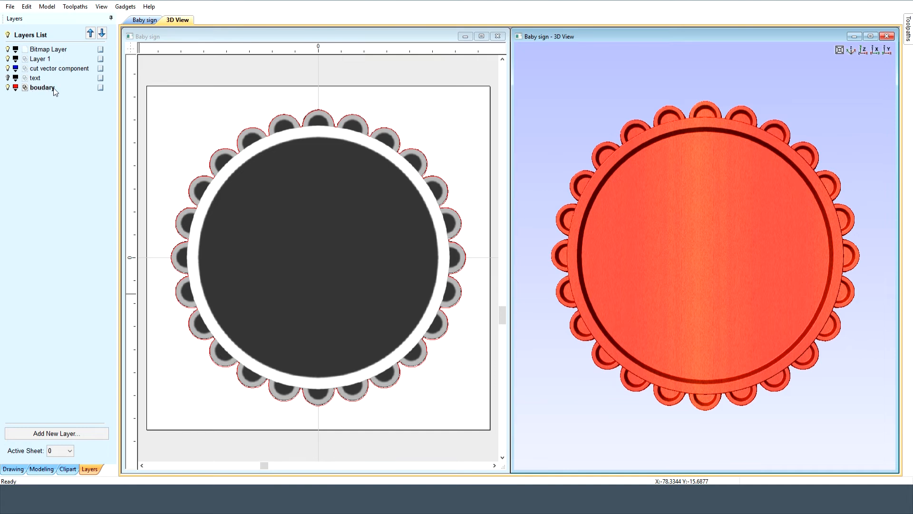
{"action": "left_click", "coordinate": [42, 469]}
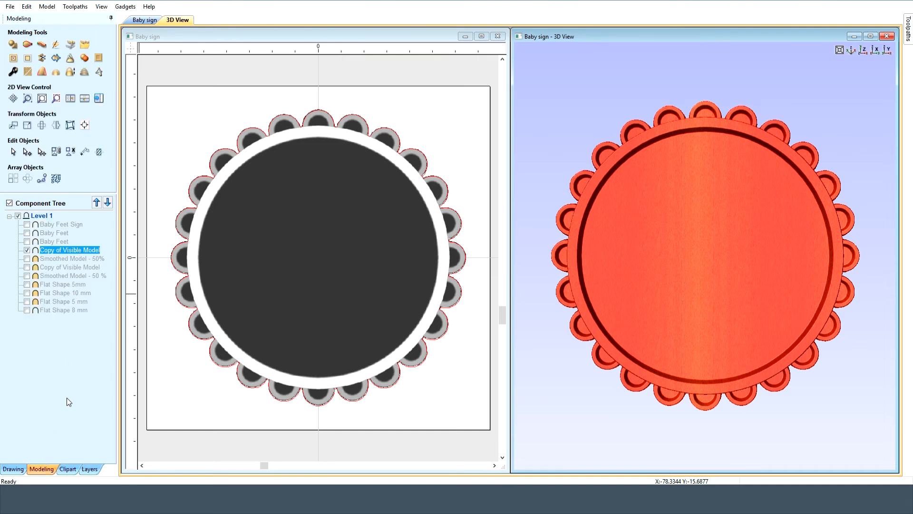
{"action": "left_click", "coordinate": [107, 247]}
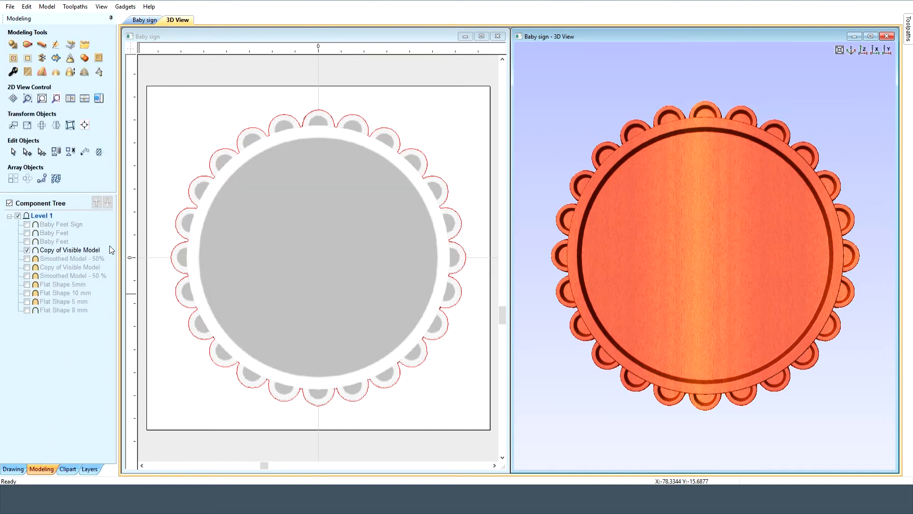
- Make the text layer visible and return to the component tree
{"action": "left_click", "coordinate": [89, 469]}
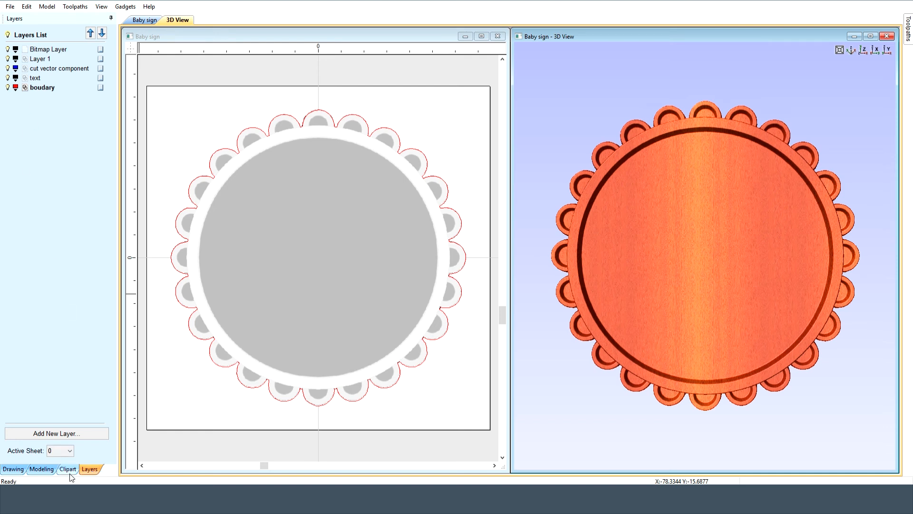
{"action": "left_click", "coordinate": [13, 469]}
{"action": "left_click", "coordinate": [42, 470]}
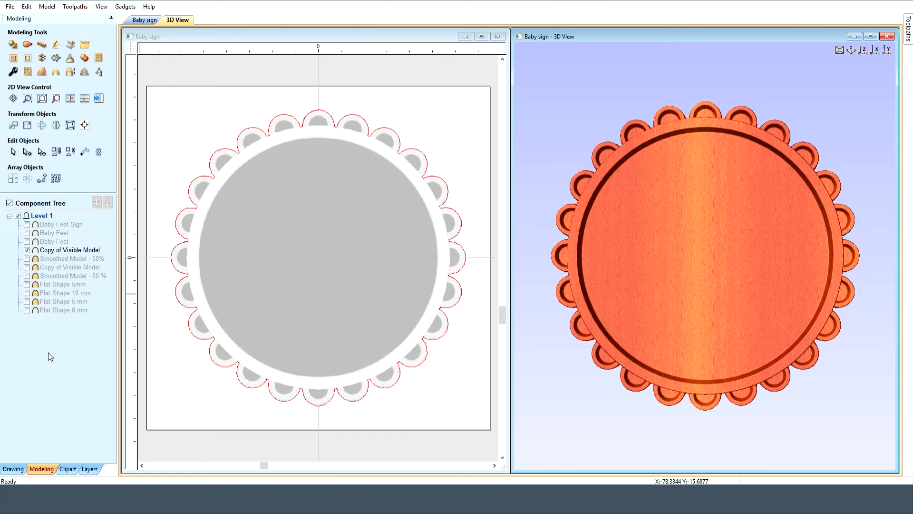
- Hide the combined Copy of Visible Model and select the "Shhhh...." text
{"action": "left_click", "coordinate": [27, 250]}
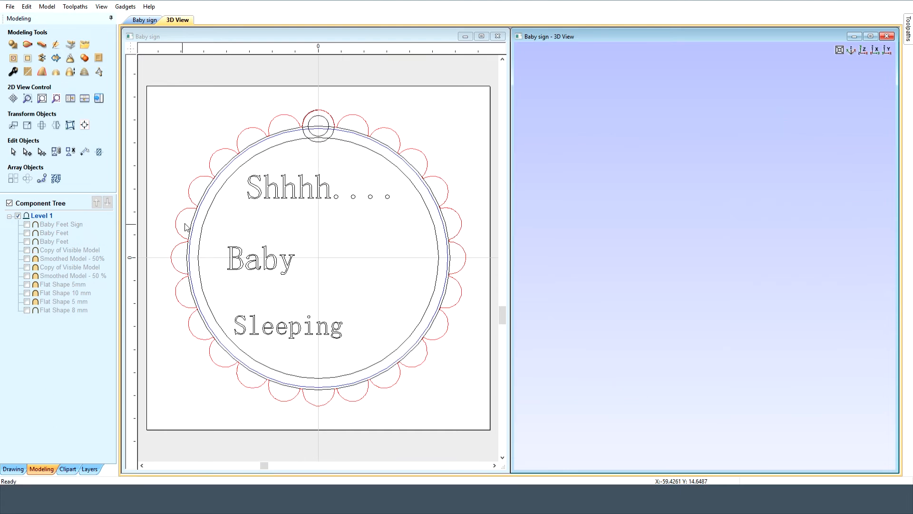
{"action": "left_click", "coordinate": [280, 200]}
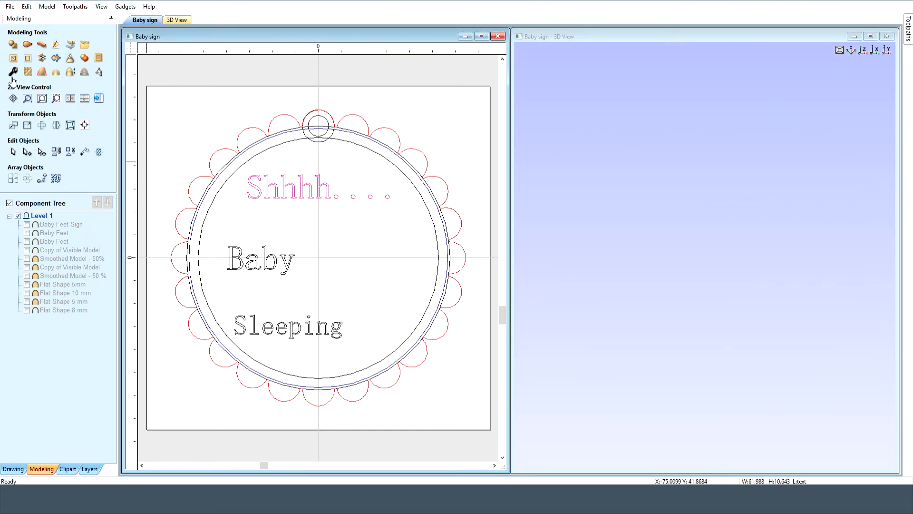
- Review the font and text height settings of the "Shhhh....", "Baby" and "Sleeping" texts, then deselect the text
{"action": "left_click", "coordinate": [13, 469]}
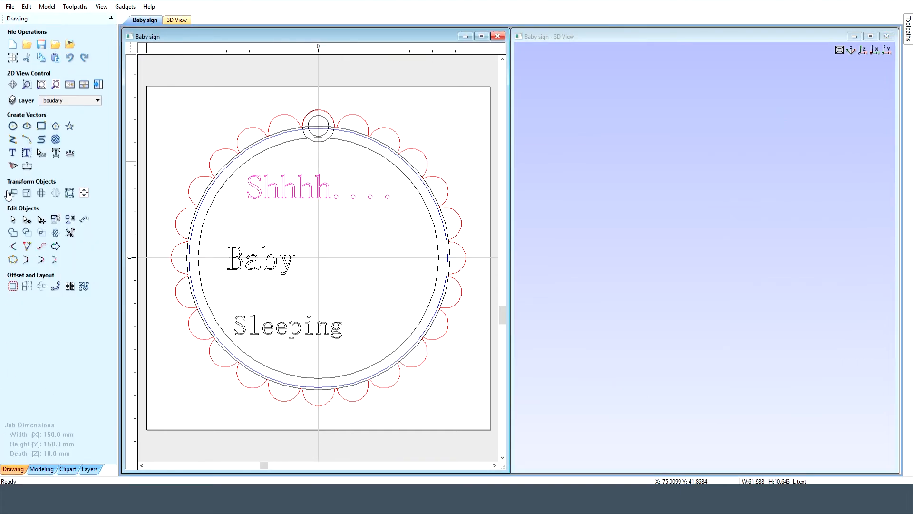
{"action": "left_click", "coordinate": [12, 152]}
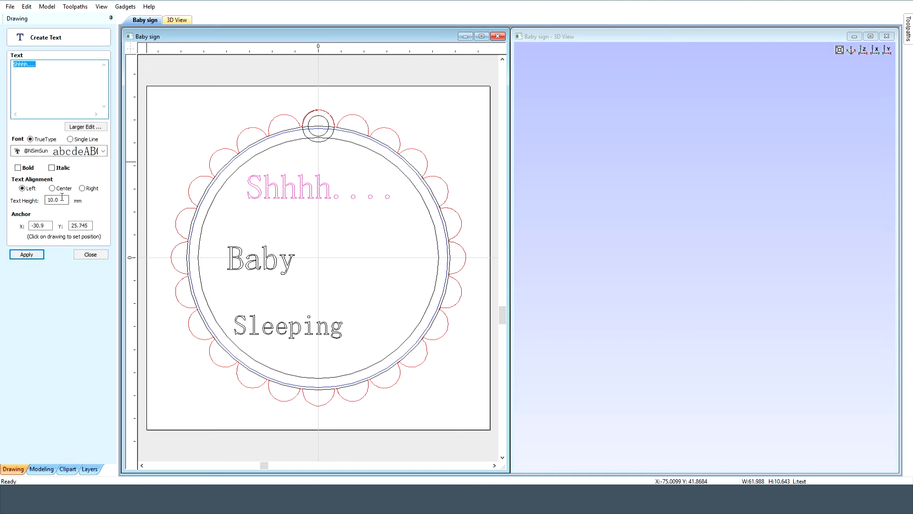
{"action": "left_click", "coordinate": [237, 256]}
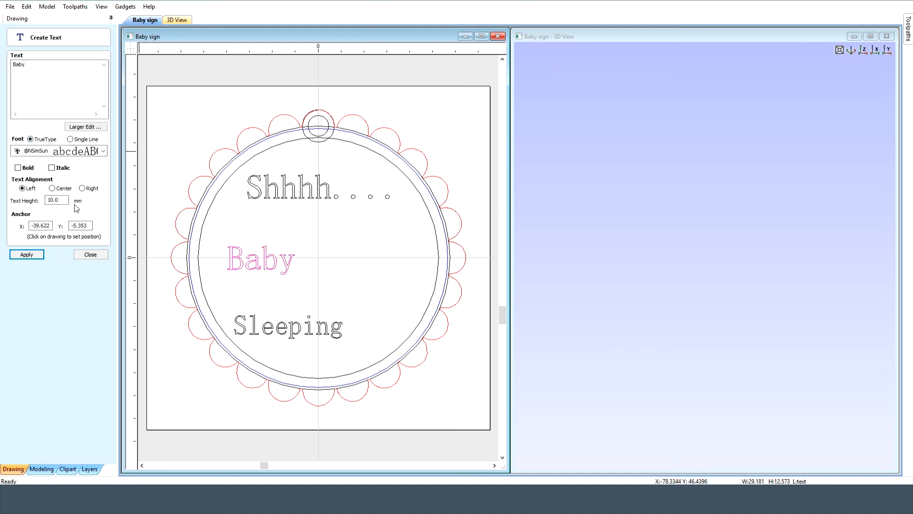
{"action": "left_click", "coordinate": [256, 325]}
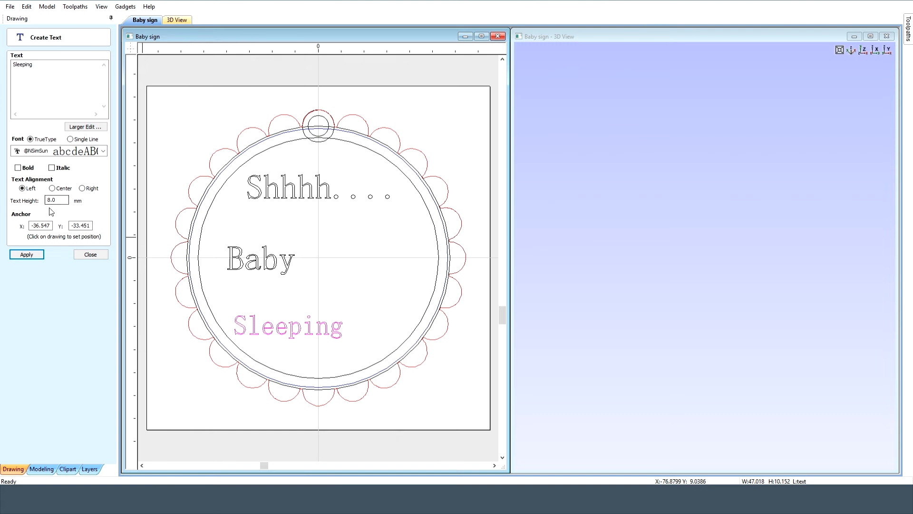
{"action": "left_click", "coordinate": [92, 254]}
{"action": "left_click", "coordinate": [224, 305]}
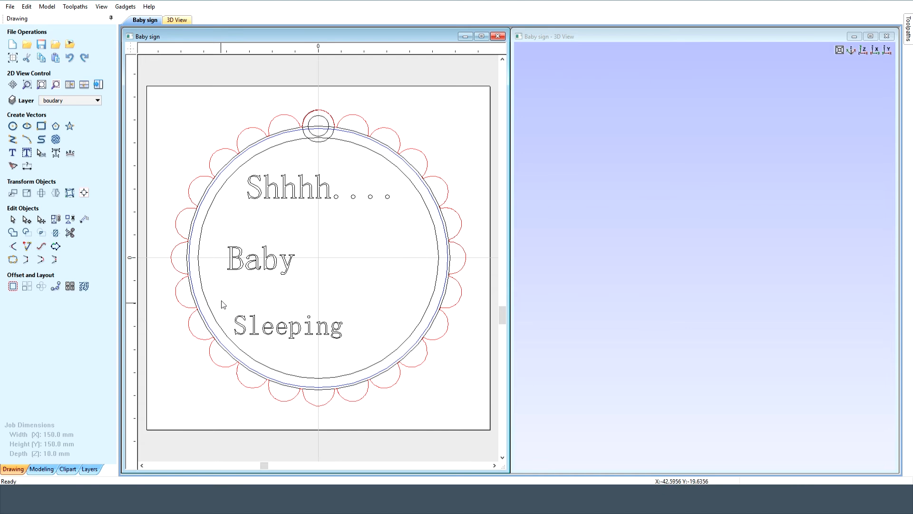
- Return to the component tree and show the combined Copy of Visible Model with both Baby Feet components
{"action": "left_click", "coordinate": [41, 469]}
{"action": "mouse_move", "coordinate": [54, 244]}
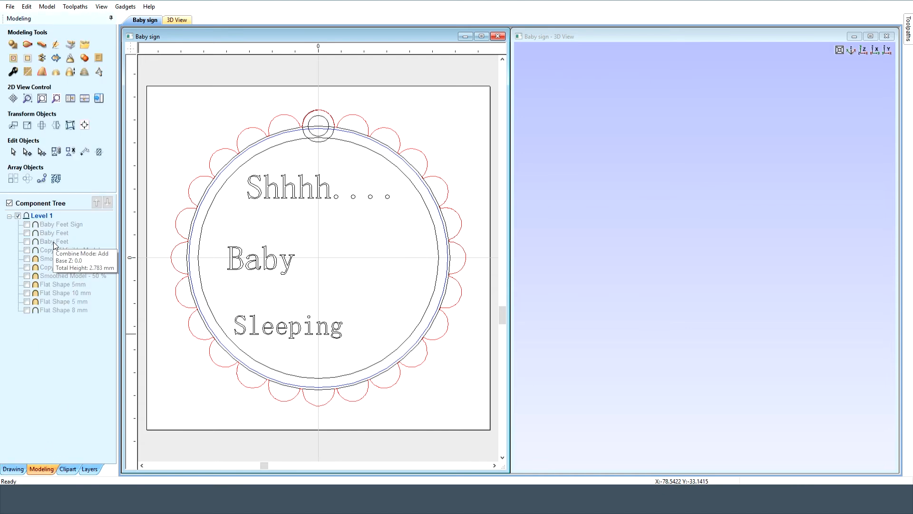
{"action": "left_click", "coordinate": [27, 250]}
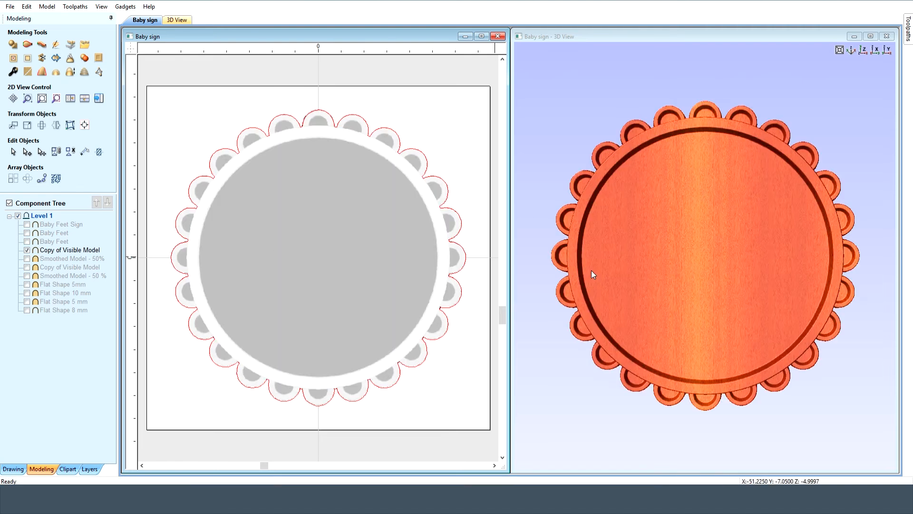
{"action": "left_click", "coordinate": [27, 241]}
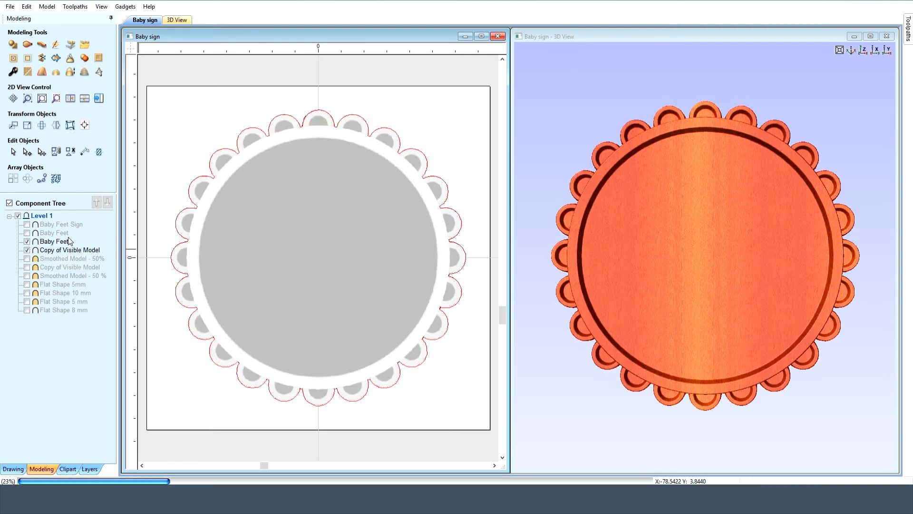
{"action": "left_click", "coordinate": [27, 233]}
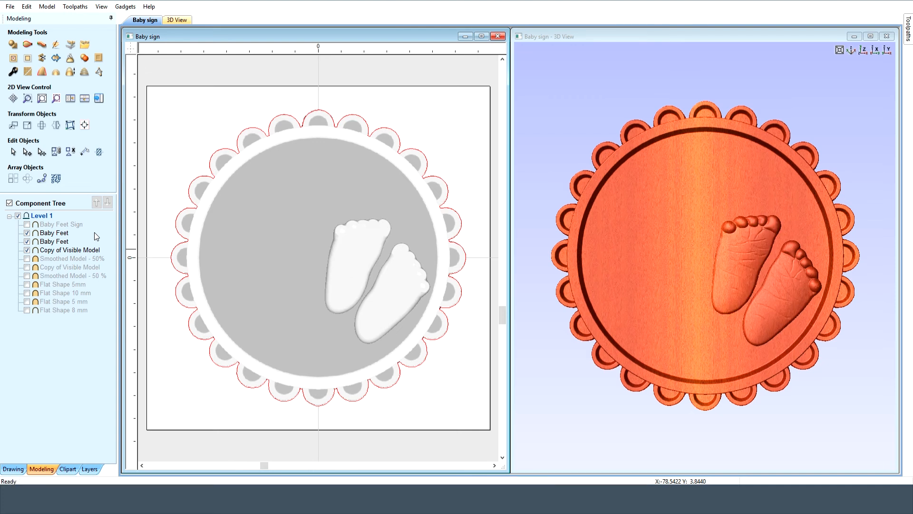
- Enlarge the 3D view, inspect the baby feet on the sign from an angle, and restore the top view
{"action": "left_click", "coordinate": [871, 36]}
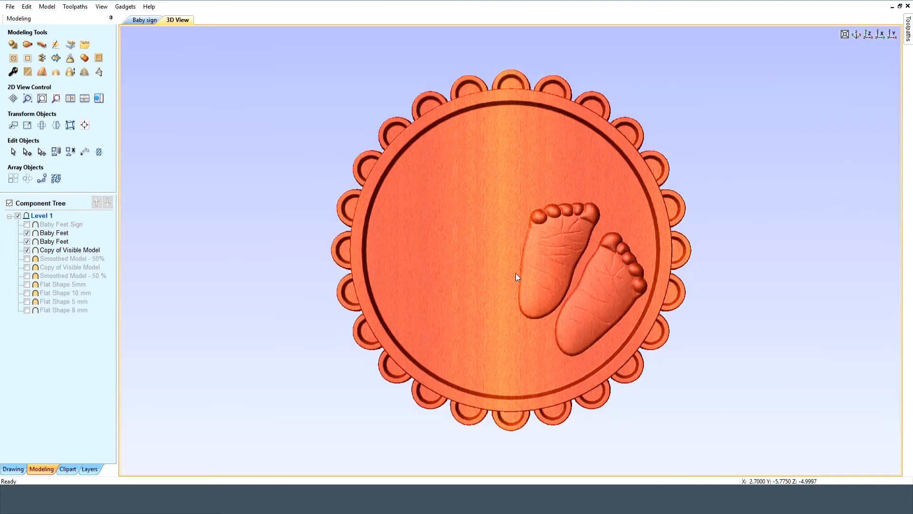
{"action": "scroll", "coordinate": [519, 333], "scroll_direction": "up", "scroll_amount": 3}
{"action": "left_click_drag", "start_coordinate": [514, 364], "coordinate": [584, 256]}
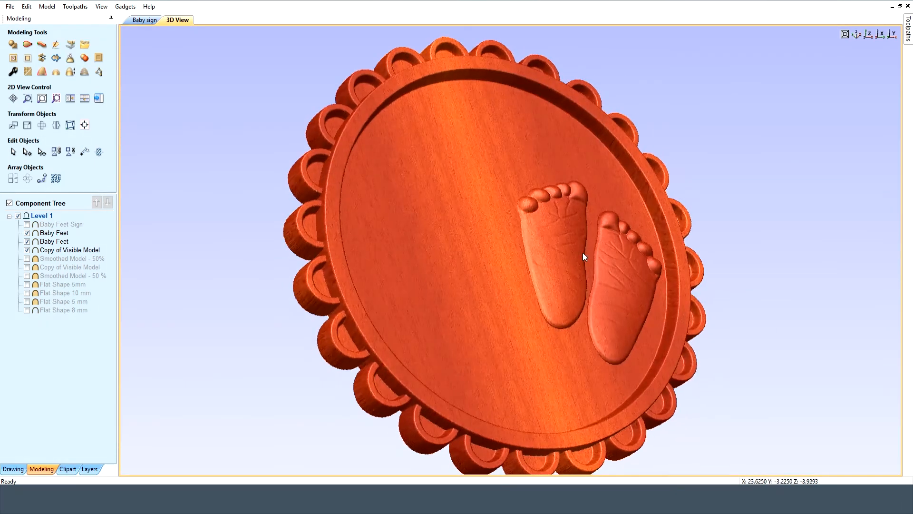
{"action": "left_click", "coordinate": [867, 35]}
{"action": "left_click", "coordinate": [845, 34]}
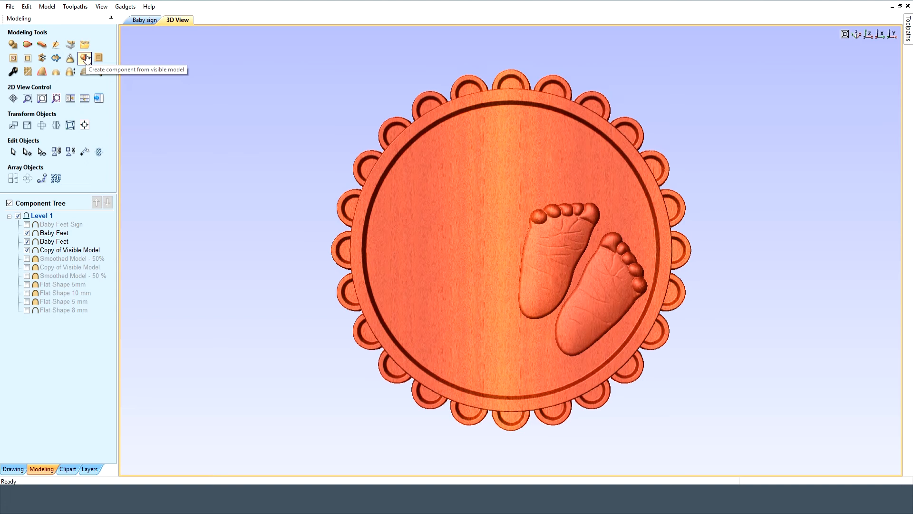
- Hide the Copy of Visible Model and both Baby Feet components and show the merged Baby Feet Sign instead
{"action": "left_click", "coordinate": [27, 250]}
{"action": "left_click", "coordinate": [27, 242]}
{"action": "left_click", "coordinate": [27, 232]}
{"action": "left_click", "coordinate": [27, 224]}
{"action": "scroll", "coordinate": [541, 276], "scroll_direction": "up", "scroll_amount": 2}
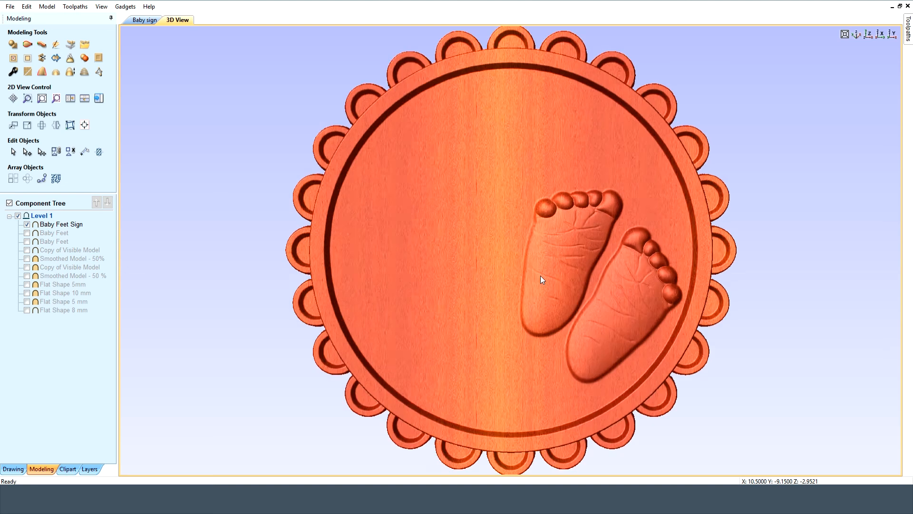
- Check the Sculpting settings for the Baby Feet Sign component, cancel without changes, and deselect the component
{"action": "left_click", "coordinate": [56, 45]}
{"action": "left_click", "coordinate": [490, 287]}
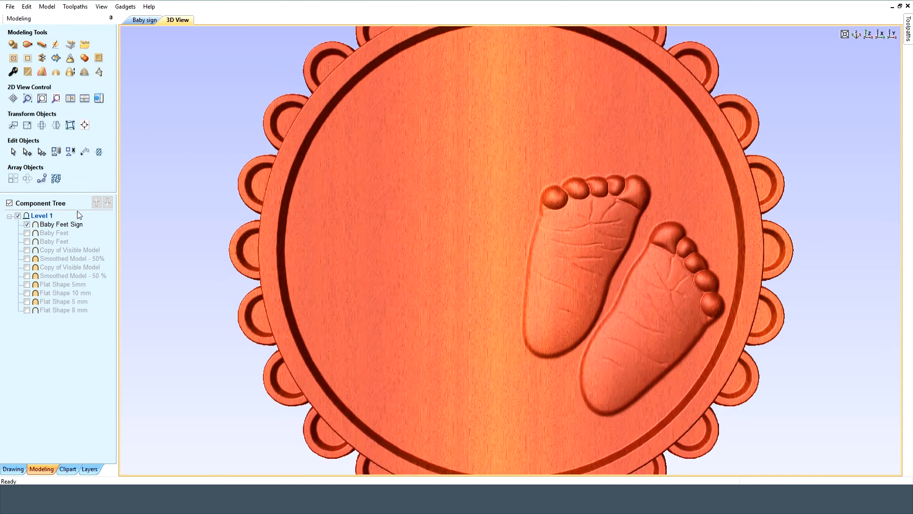
{"action": "left_click", "coordinate": [68, 227]}
{"action": "left_click", "coordinate": [56, 45]}
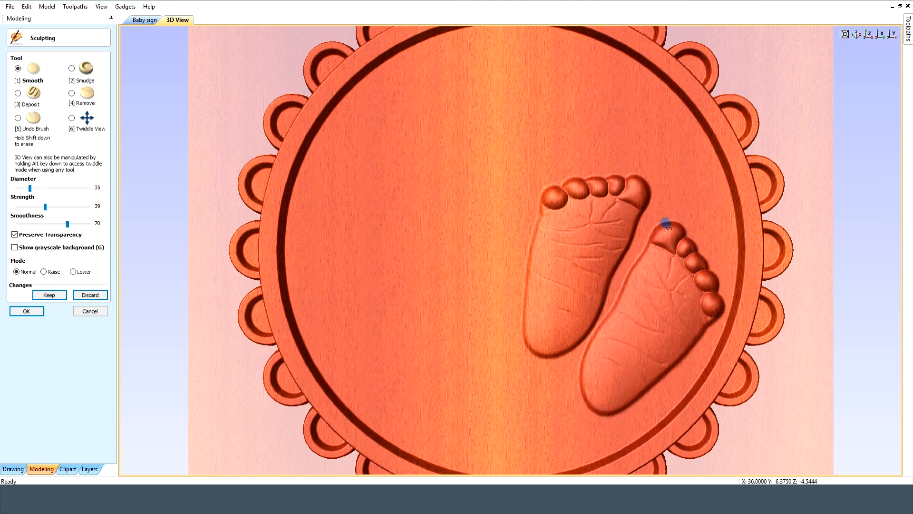
{"action": "left_click", "coordinate": [90, 312]}
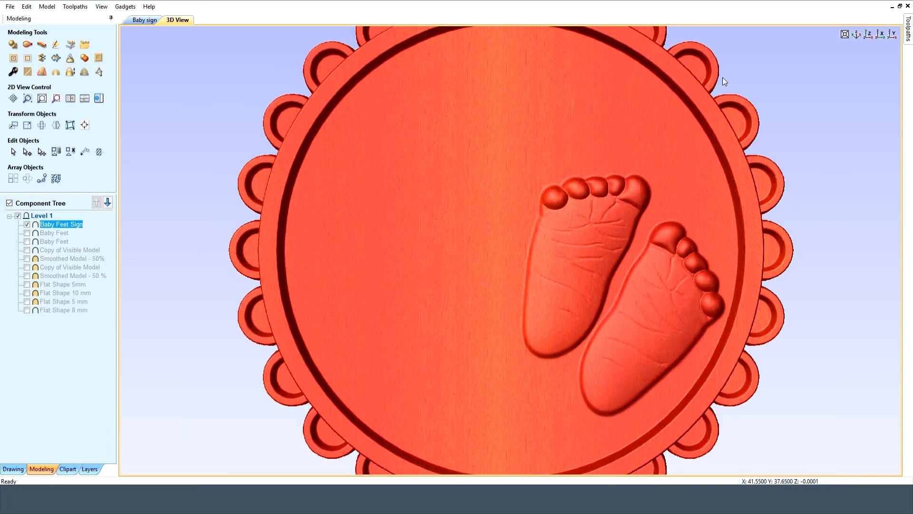
{"action": "left_click", "coordinate": [845, 34]}
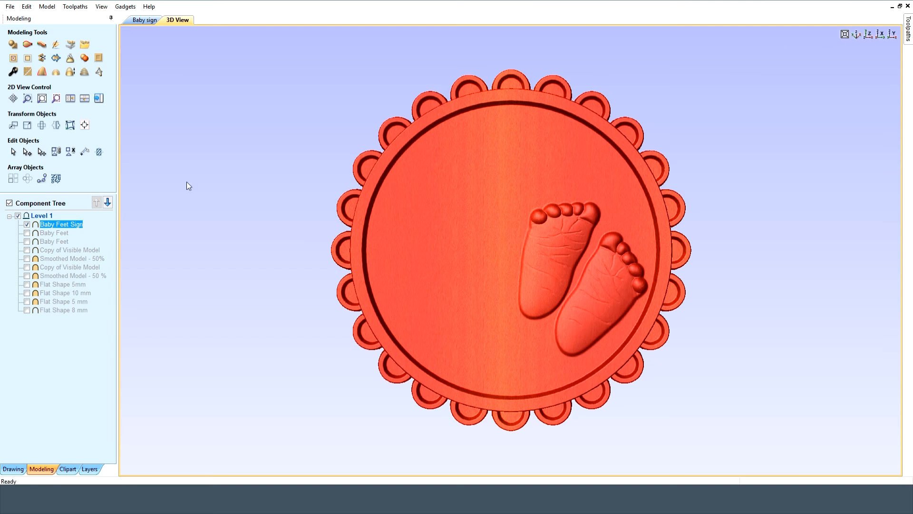
{"action": "left_click", "coordinate": [93, 236]}
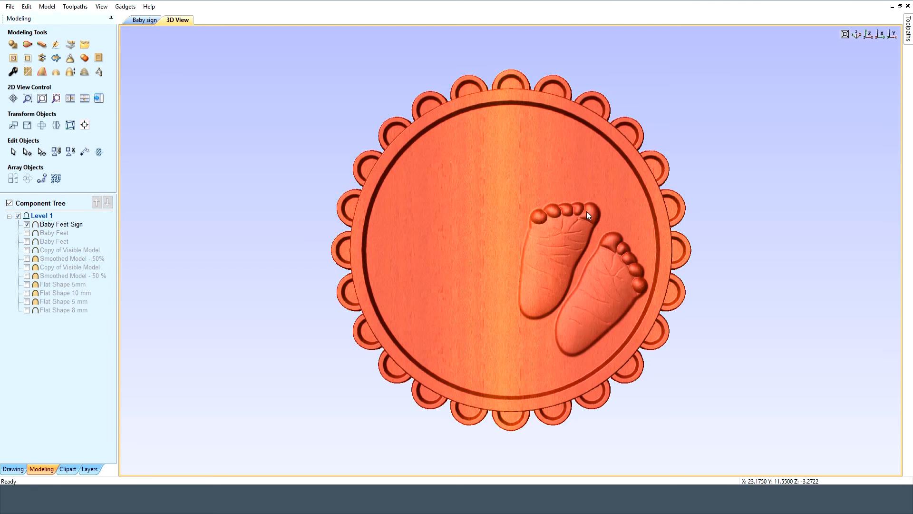
- Keep the toolpath list permanently visible and review the 3D Roughing 1 settings without recalculating
{"action": "left_click", "coordinate": [909, 30]}
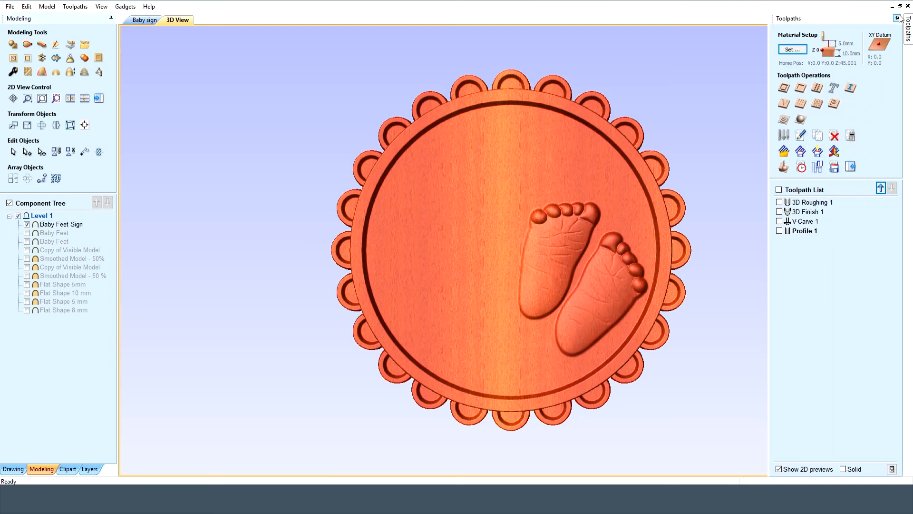
{"action": "left_click", "coordinate": [897, 18]}
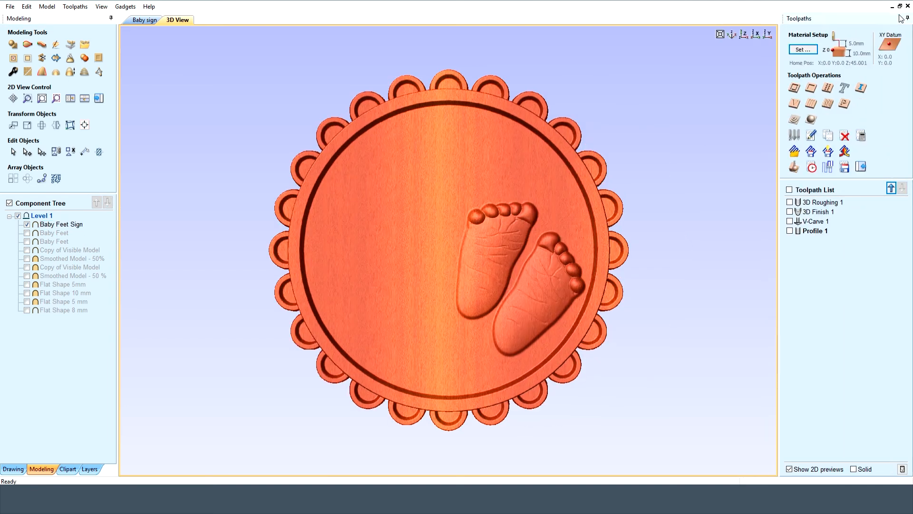
{"action": "left_click", "coordinate": [821, 203]}
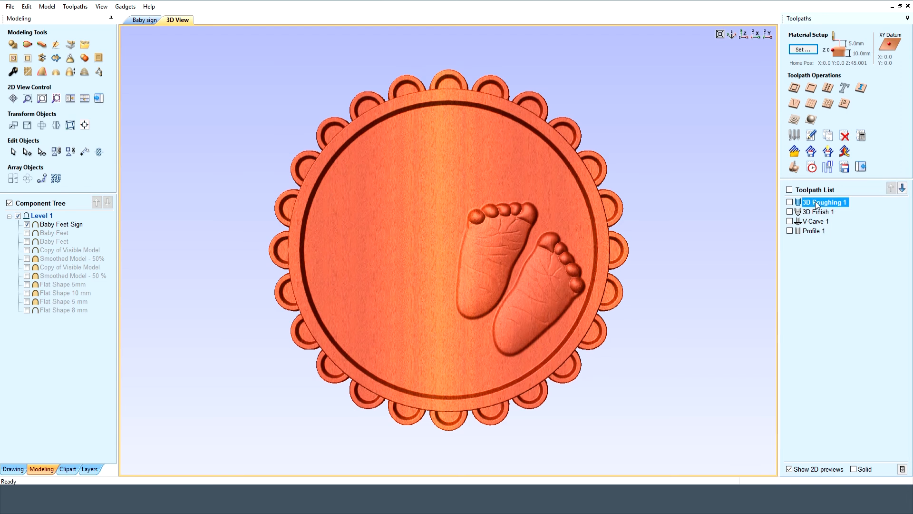
{"action": "double_click", "coordinate": [817, 204]}
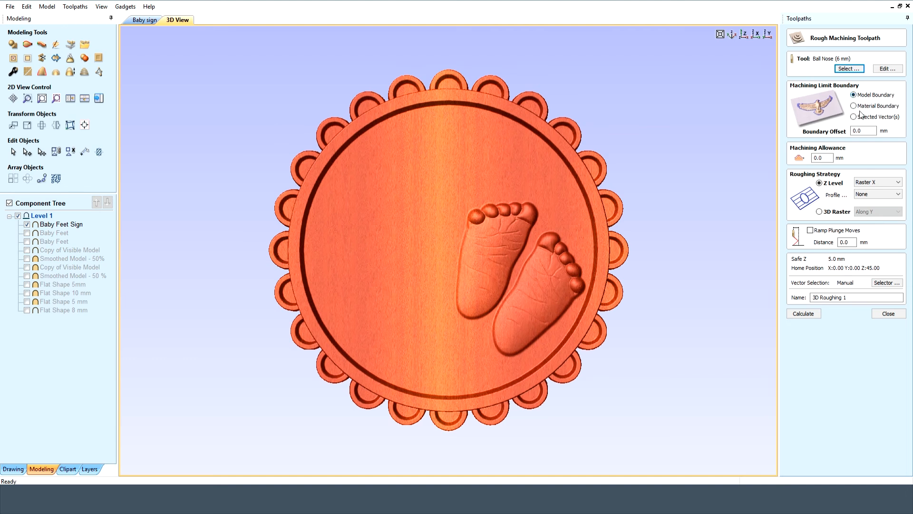
{"action": "left_click", "coordinate": [889, 314]}
- Review the 3D Finish 1 toolpath and its tool in a widened Tool Database, then close both without changes
{"action": "double_click", "coordinate": [818, 209]}
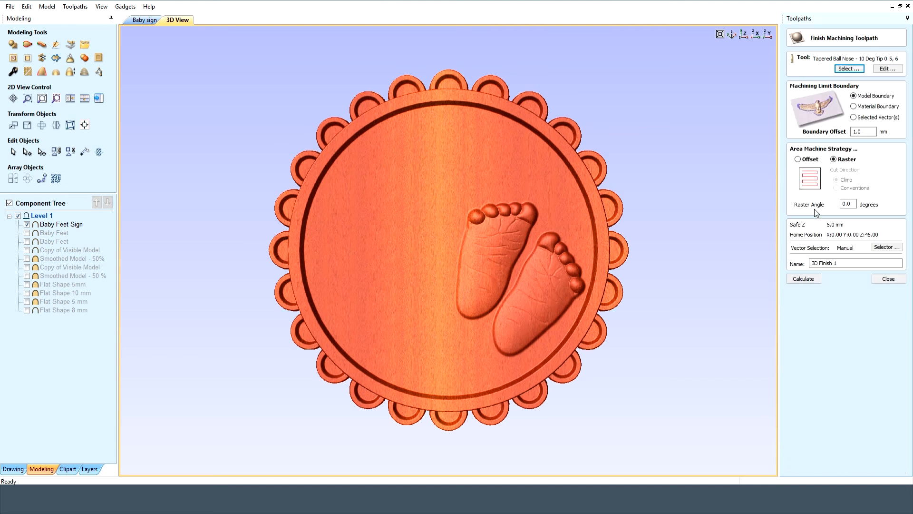
{"action": "left_click", "coordinate": [852, 69]}
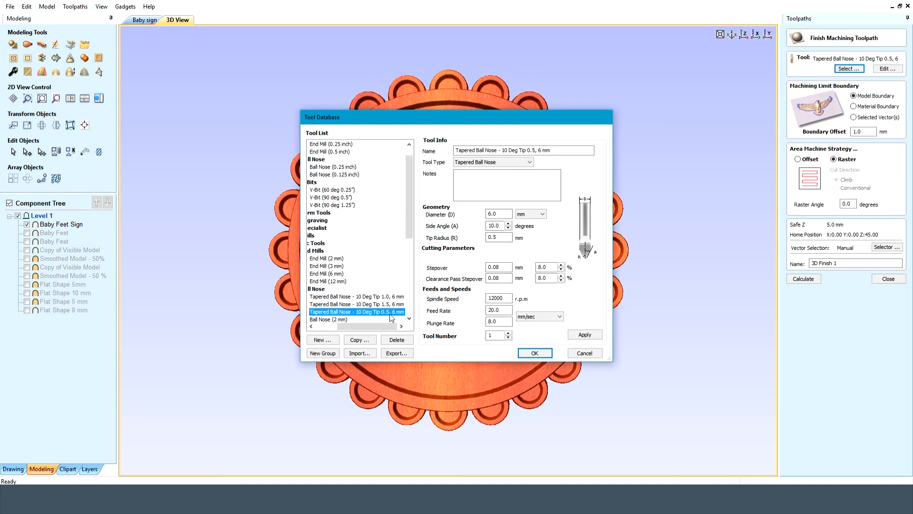
{"action": "left_click_drag", "start_coordinate": [300, 297], "coordinate": [267, 298]}
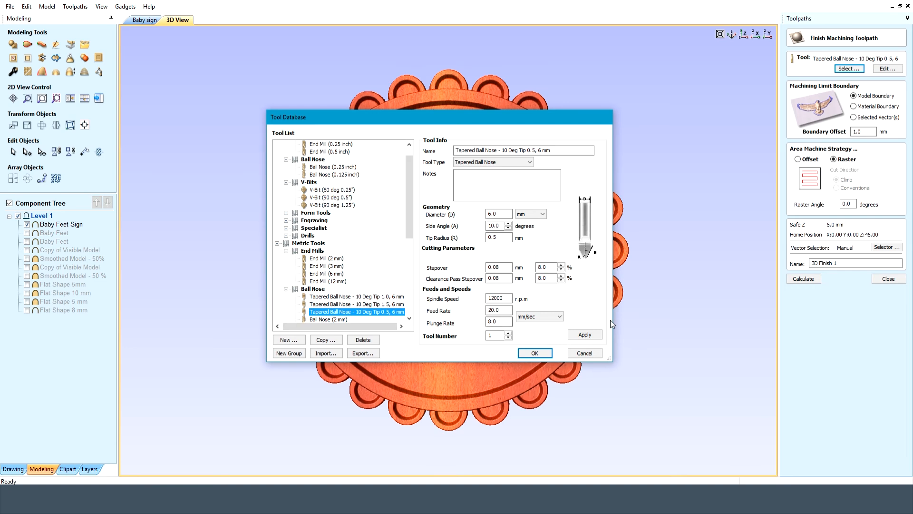
{"action": "mouse_move", "coordinate": [615, 320]}
{"action": "left_mouse_down"}
{"action": "mouse_move", "coordinate": [653, 320]}
{"action": "mouse_move", "coordinate": [630, 320]}
{"action": "left_mouse_up"}
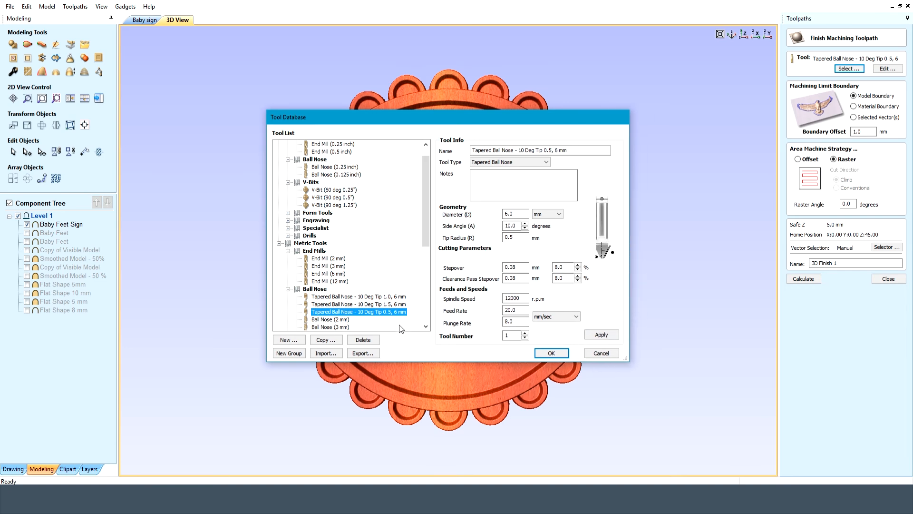
{"action": "left_click", "coordinate": [601, 353]}
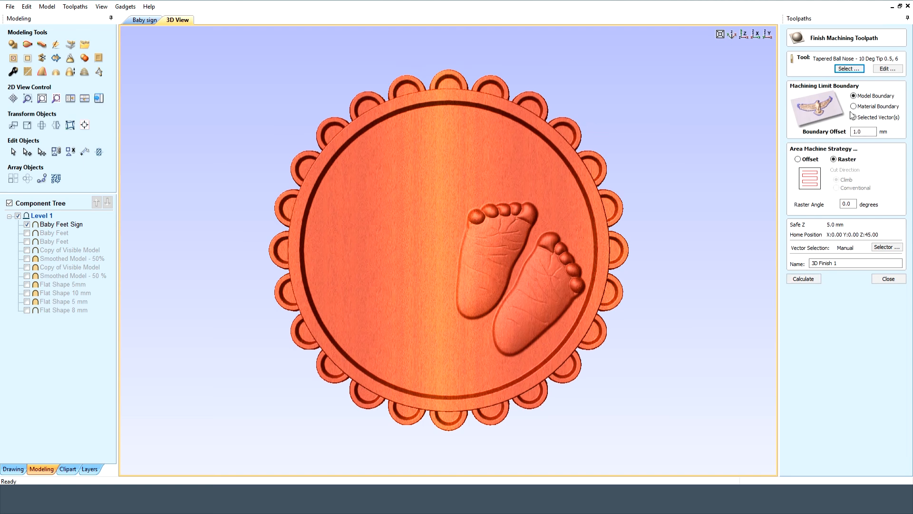
{"action": "left_click", "coordinate": [887, 280]}
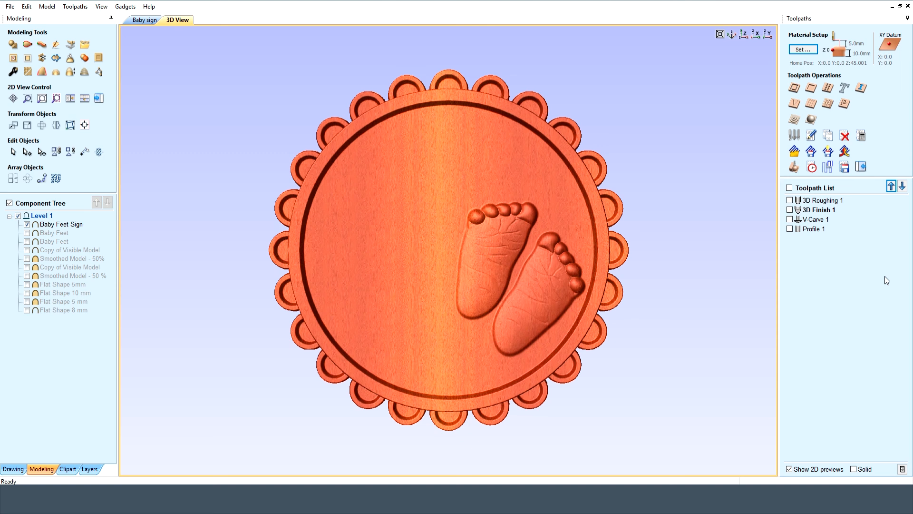
- Preview the V-Carve 1 toolpath, review its settings and V-bit without changes, then hide its preview
{"action": "left_click", "coordinate": [817, 220]}
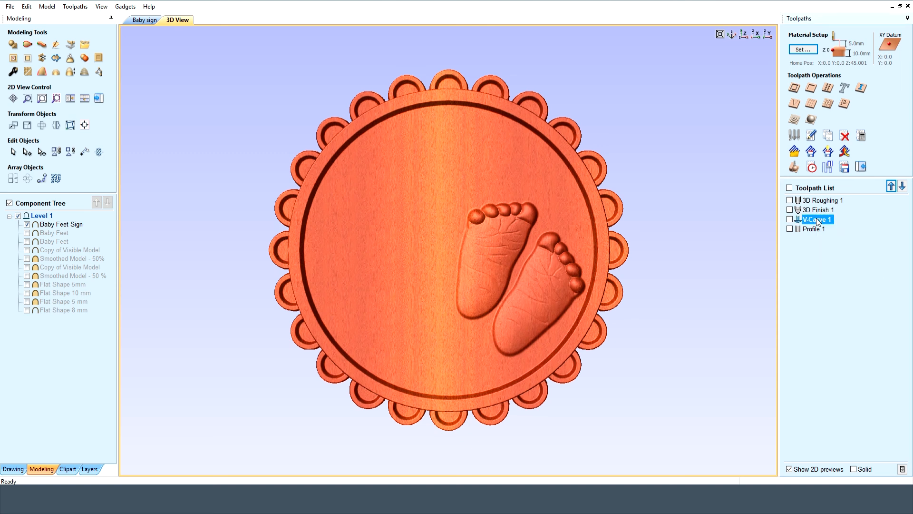
{"action": "left_click", "coordinate": [789, 219]}
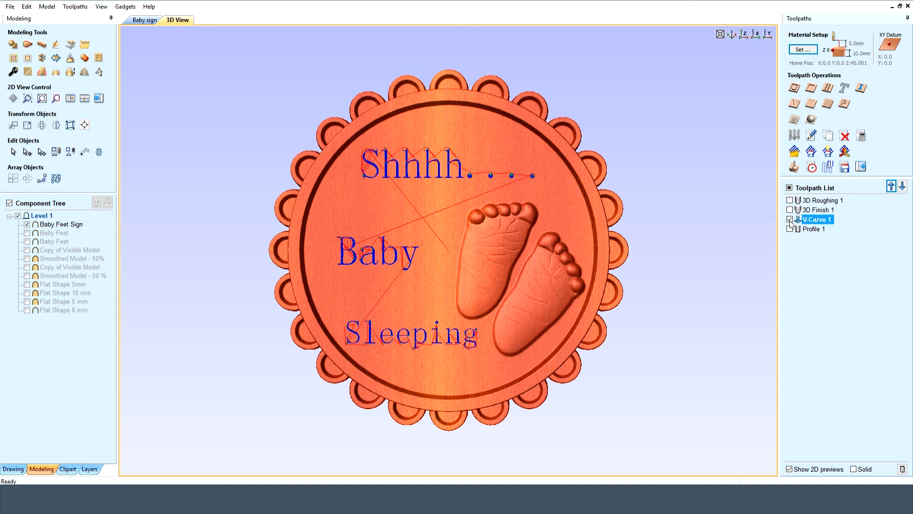
{"action": "double_click", "coordinate": [818, 220]}
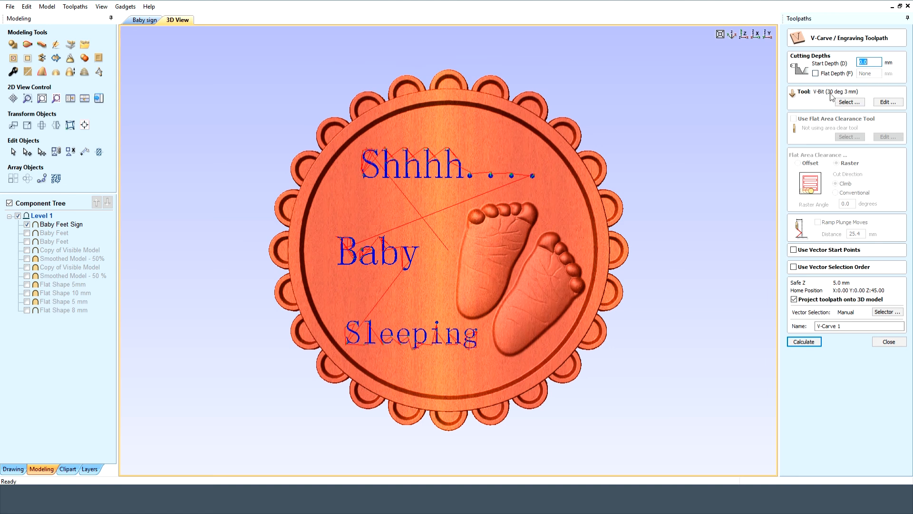
{"action": "left_click", "coordinate": [850, 102]}
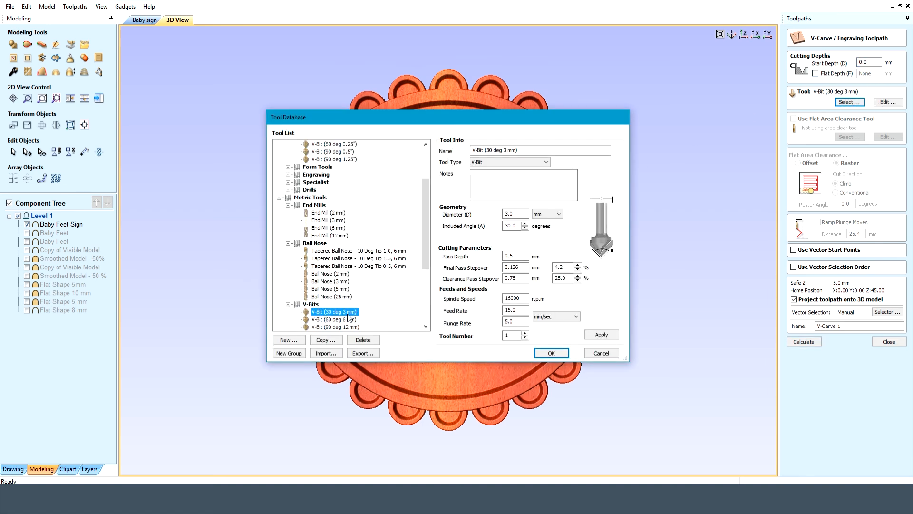
{"action": "left_click", "coordinate": [605, 352]}
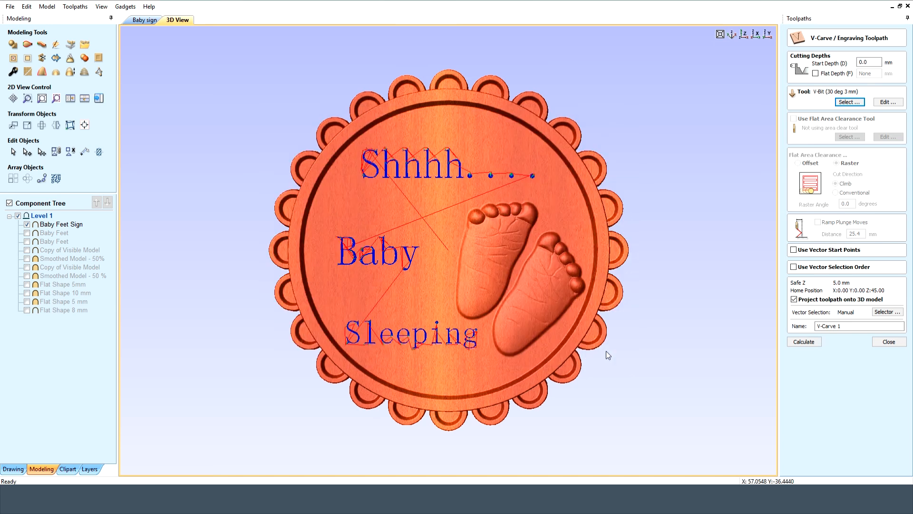
{"action": "left_click", "coordinate": [889, 341]}
{"action": "left_click", "coordinate": [790, 219]}
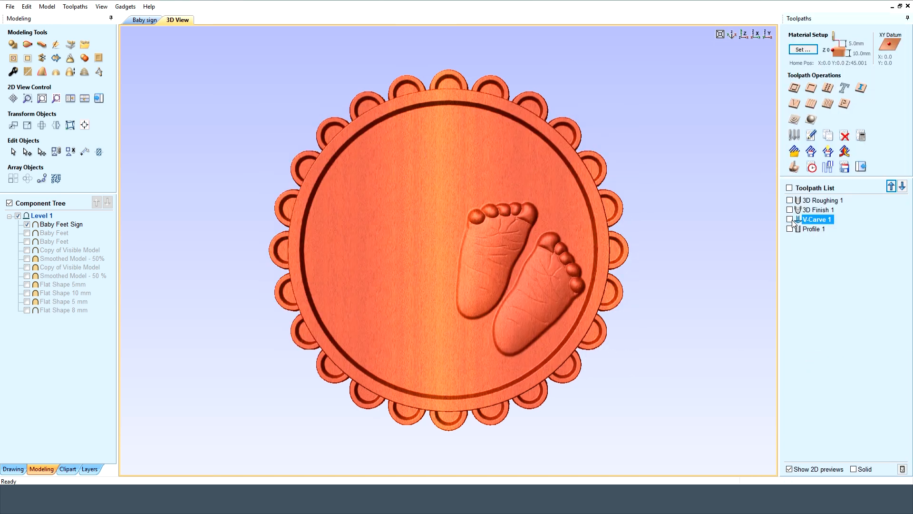
- Show the Profile 1 toolpath, review its settings and end mill without changes, and hide it again
{"action": "left_click", "coordinate": [790, 229]}
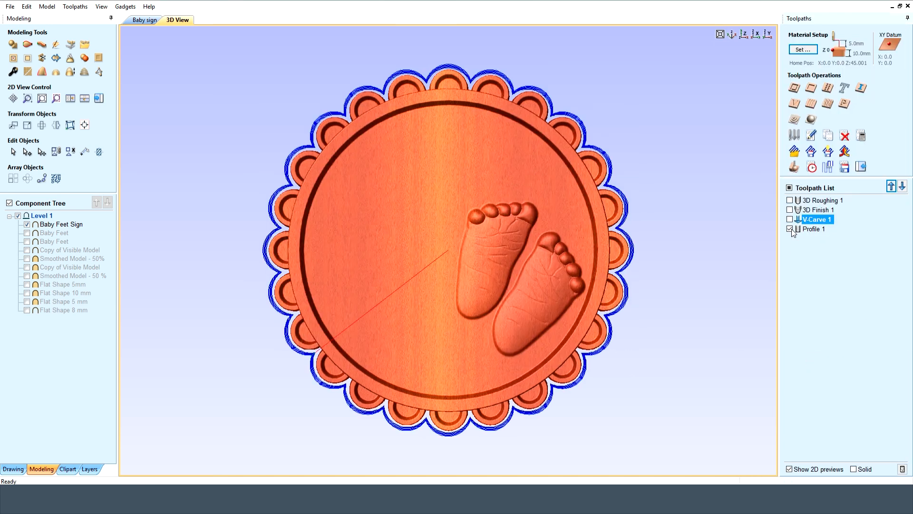
{"action": "double_click", "coordinate": [816, 229]}
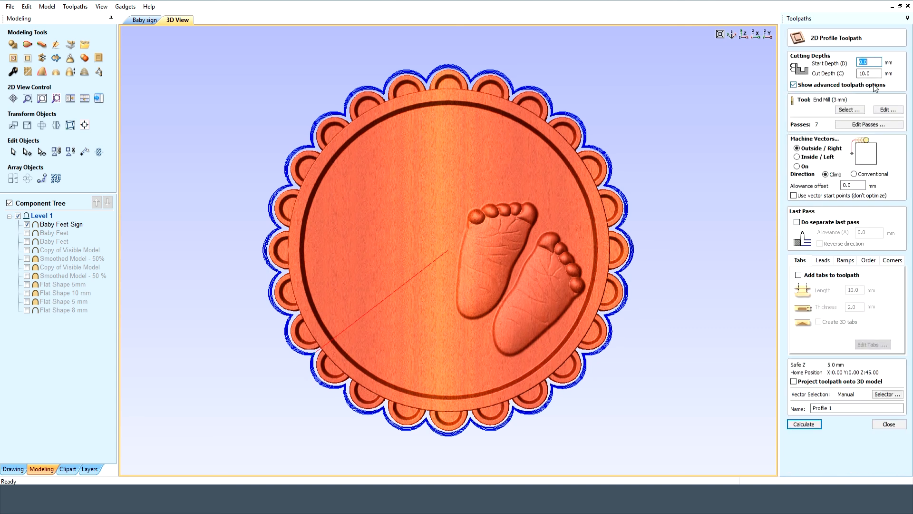
{"action": "left_click", "coordinate": [850, 109]}
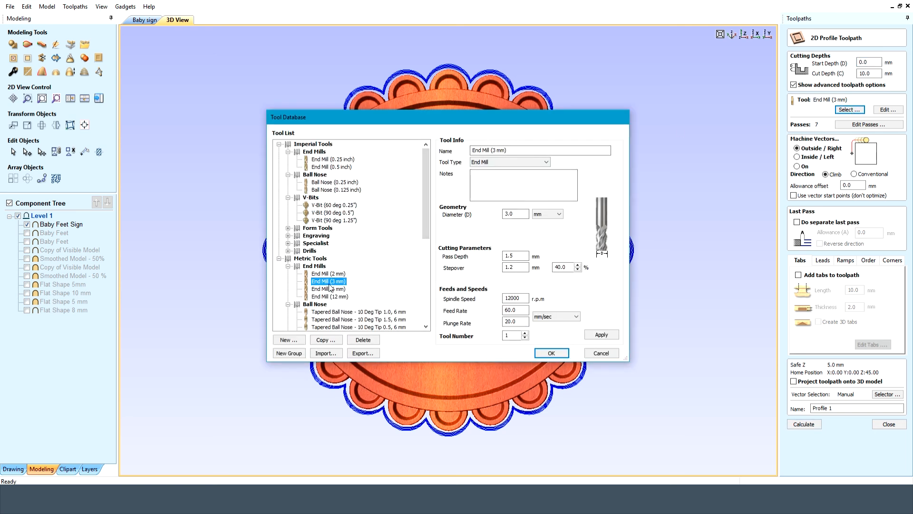
{"action": "left_click", "coordinate": [601, 353]}
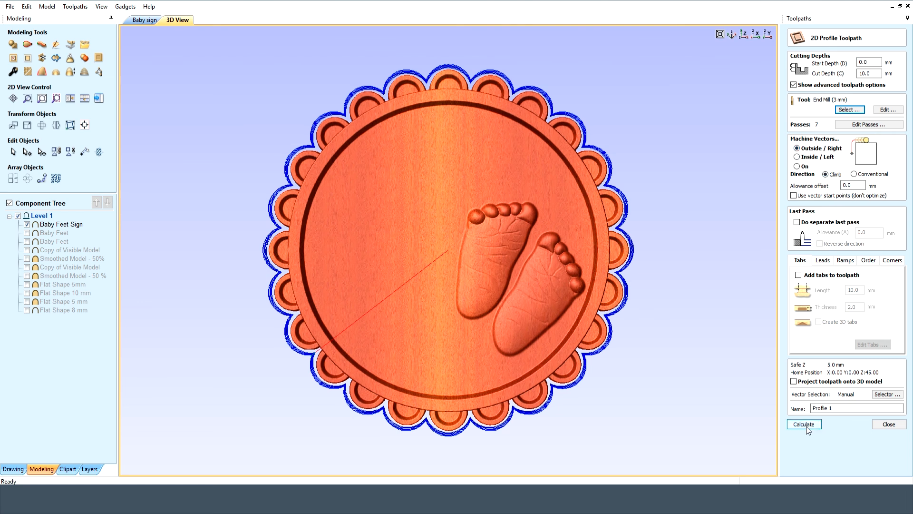
{"action": "left_click", "coordinate": [889, 424]}
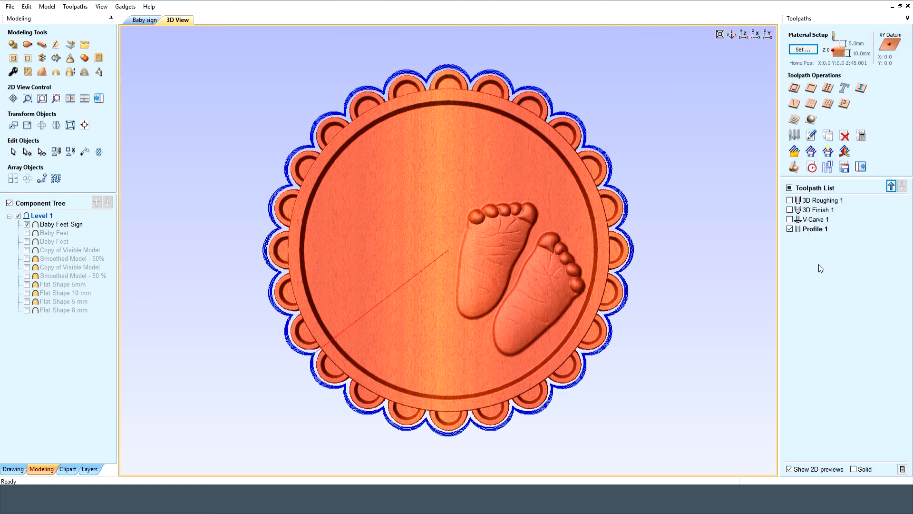
{"action": "left_click", "coordinate": [791, 229]}
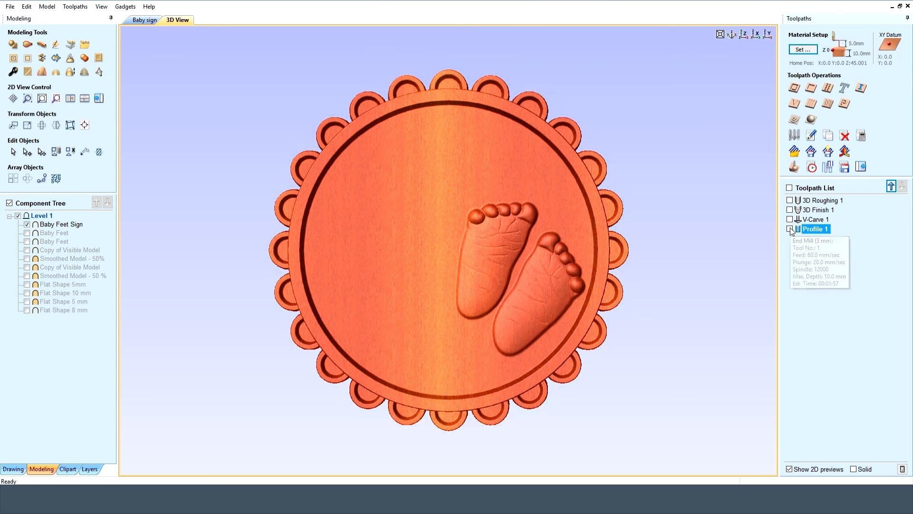
- Simulate all toolpaths, remove the waste material around the sign, inspect the result in isometric view, and close the preview
{"action": "left_click", "coordinate": [795, 167]}
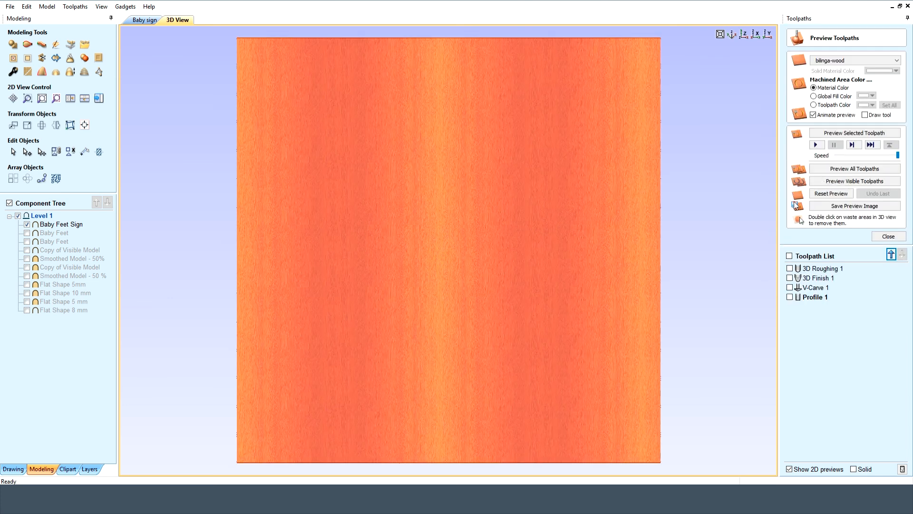
{"action": "left_click", "coordinate": [858, 169]}
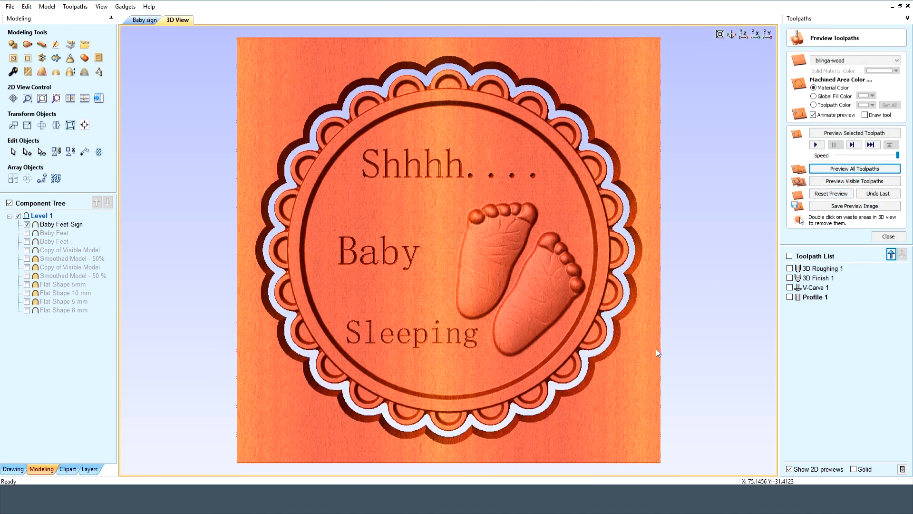
{"action": "double_click", "coordinate": [620, 426]}
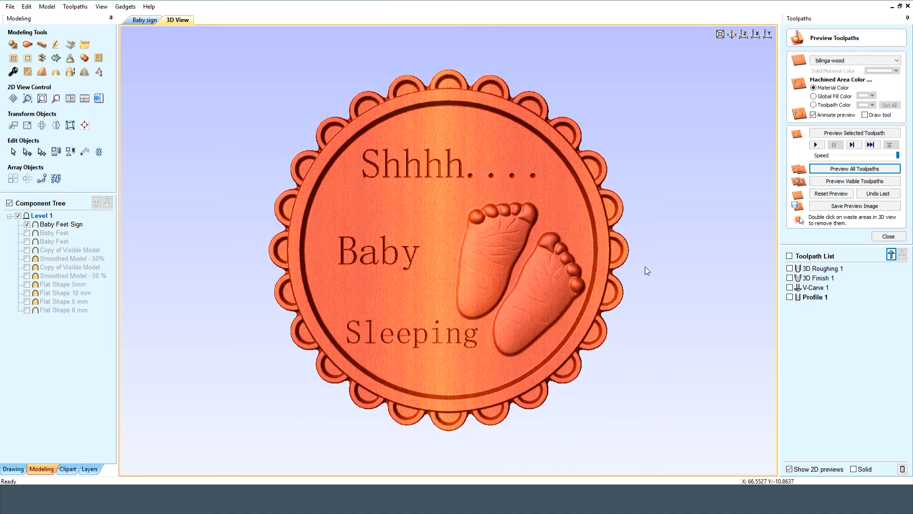
{"action": "left_click", "coordinate": [733, 33]}
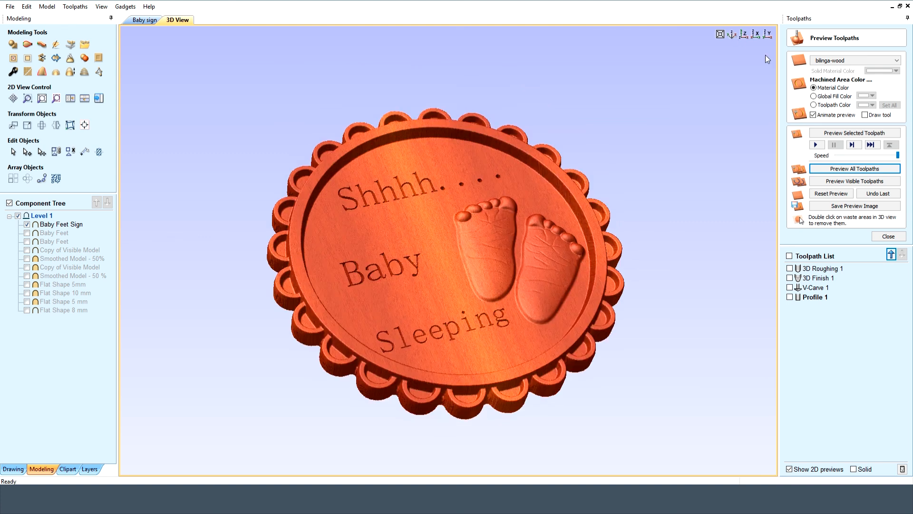
{"action": "left_click", "coordinate": [889, 237]}
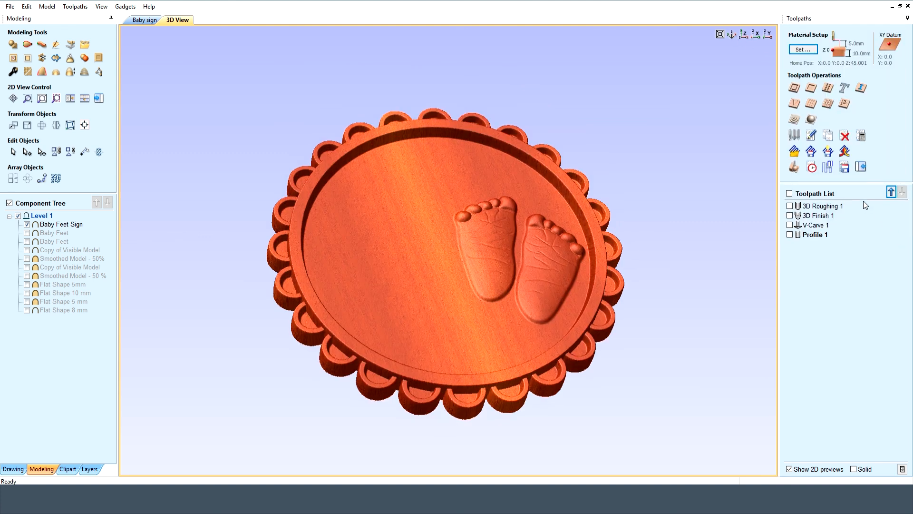